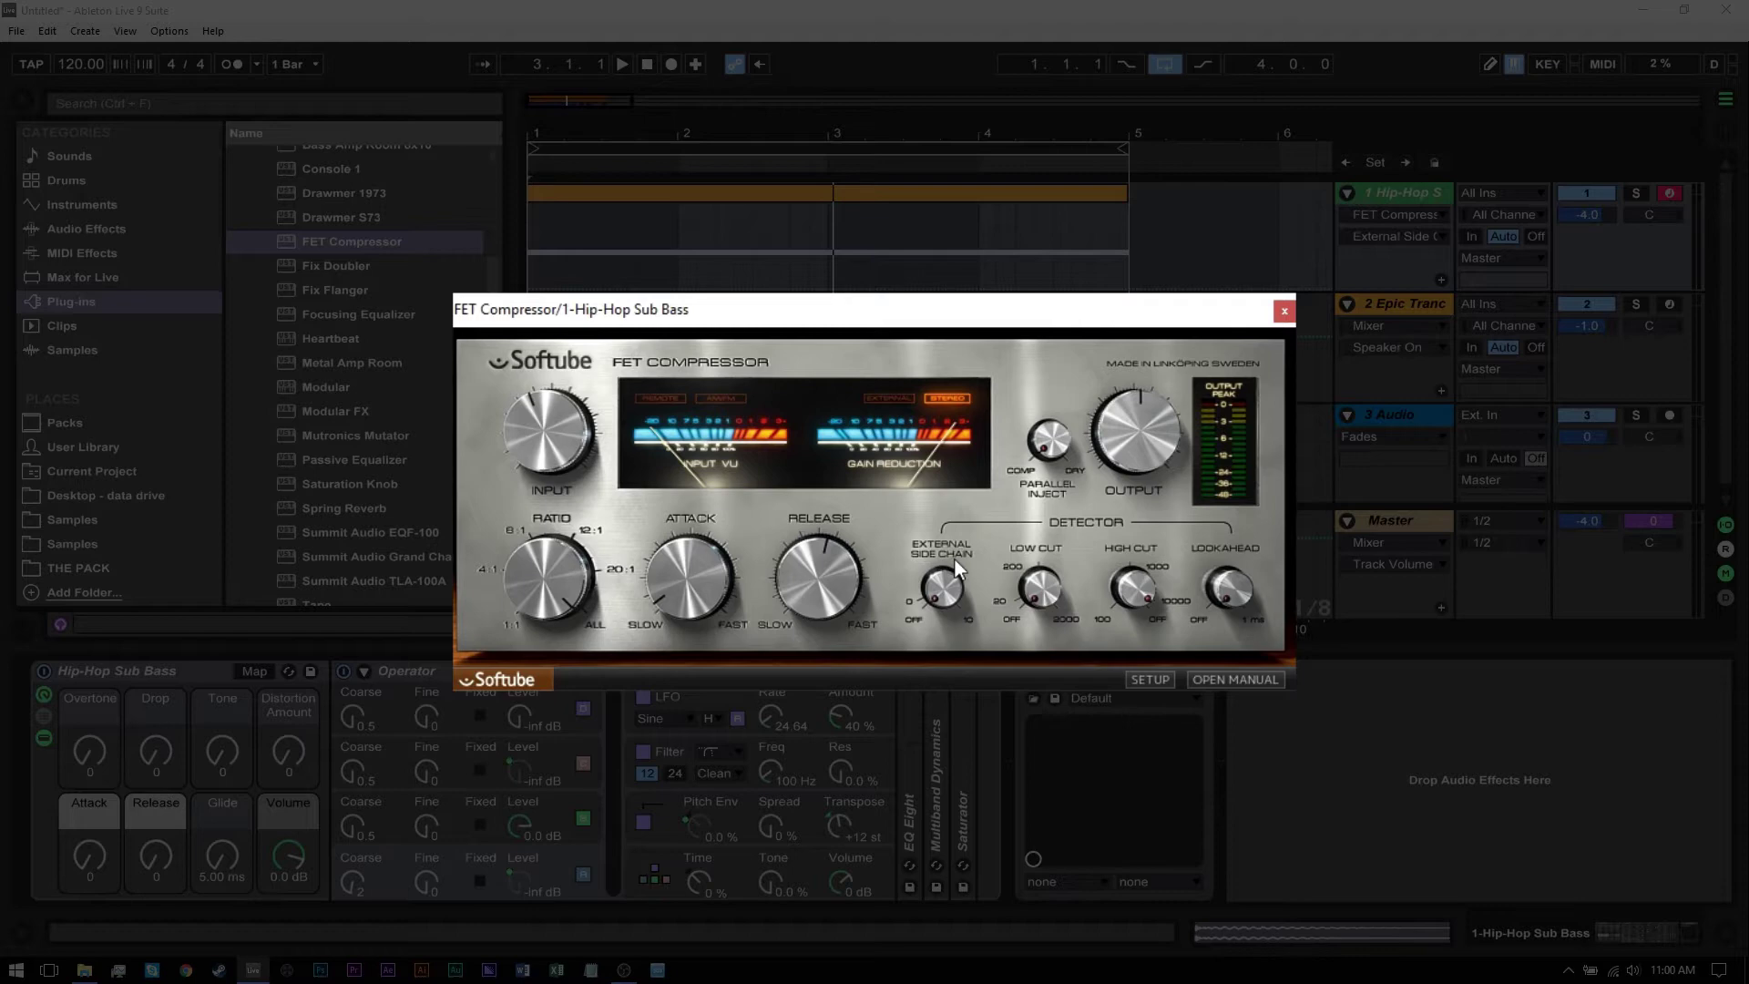
- Raise the FET Compressor's External Side Chain from OFF to about -26.4 dB
{"action": "left_click_drag", "start_coordinate": [943, 594], "coordinate": [941, 608]}
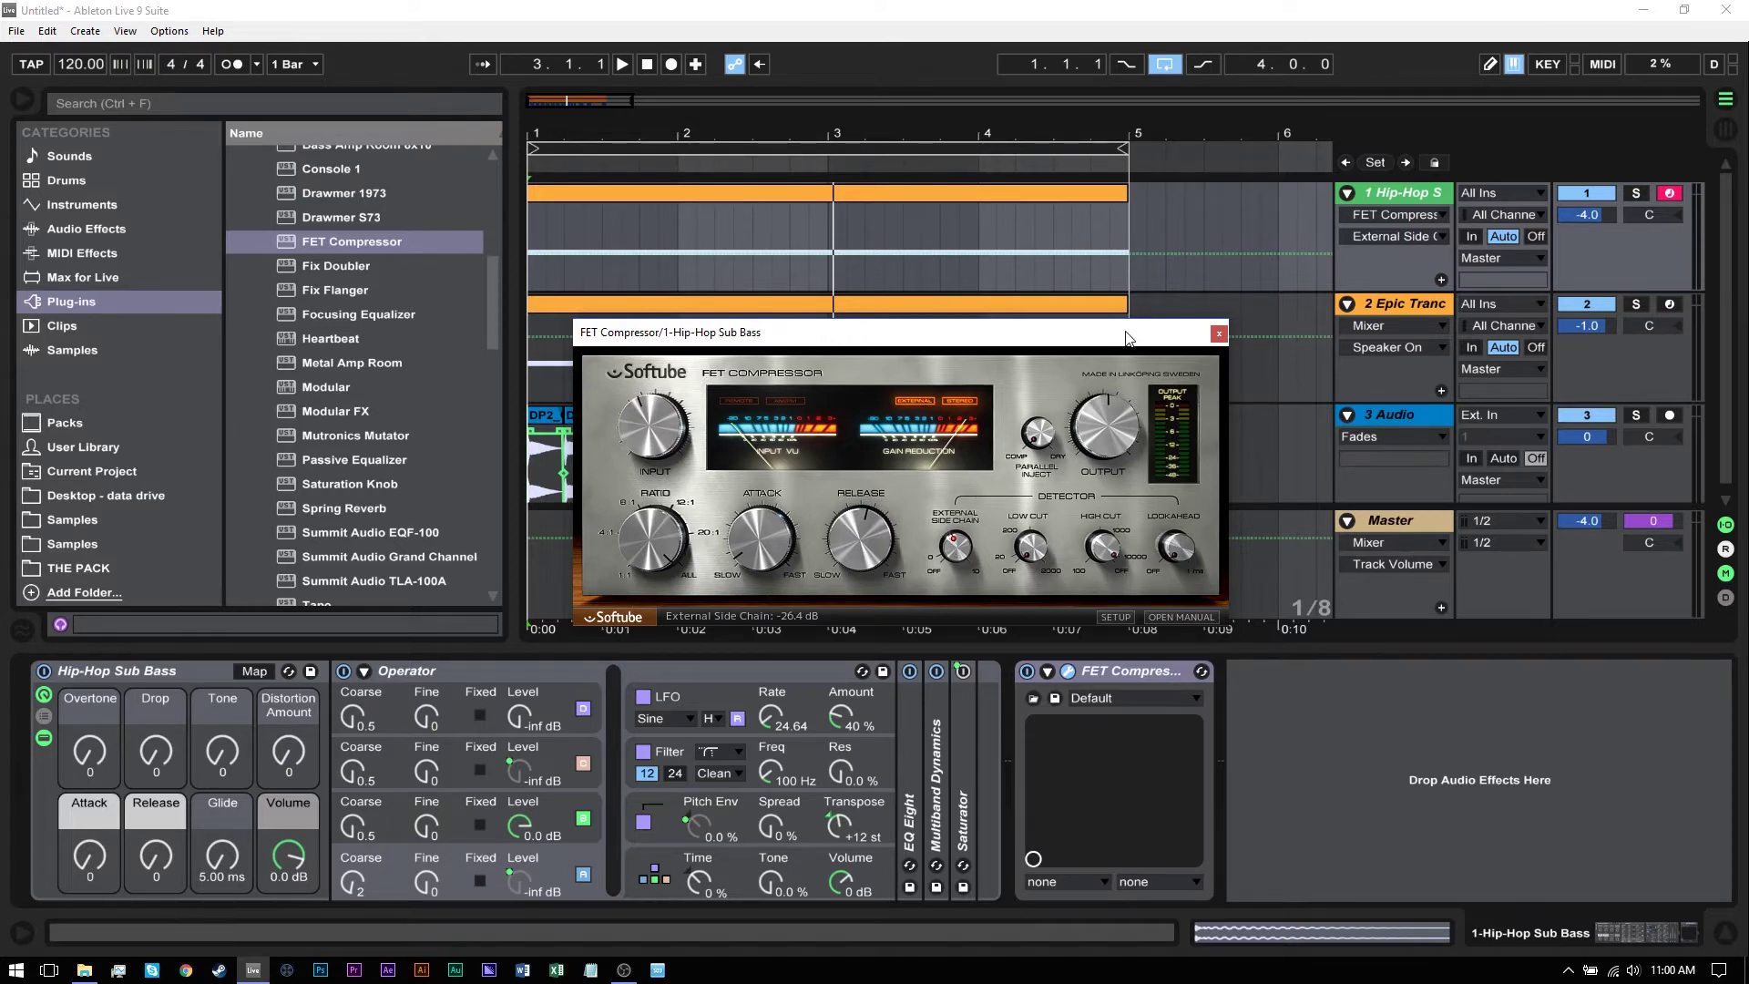
- Move the compressor window aside, audition the side-chained bass from the start, then select 3 Audio
{"action": "left_click_drag", "start_coordinate": [747, 331], "coordinate": [763, 227]}
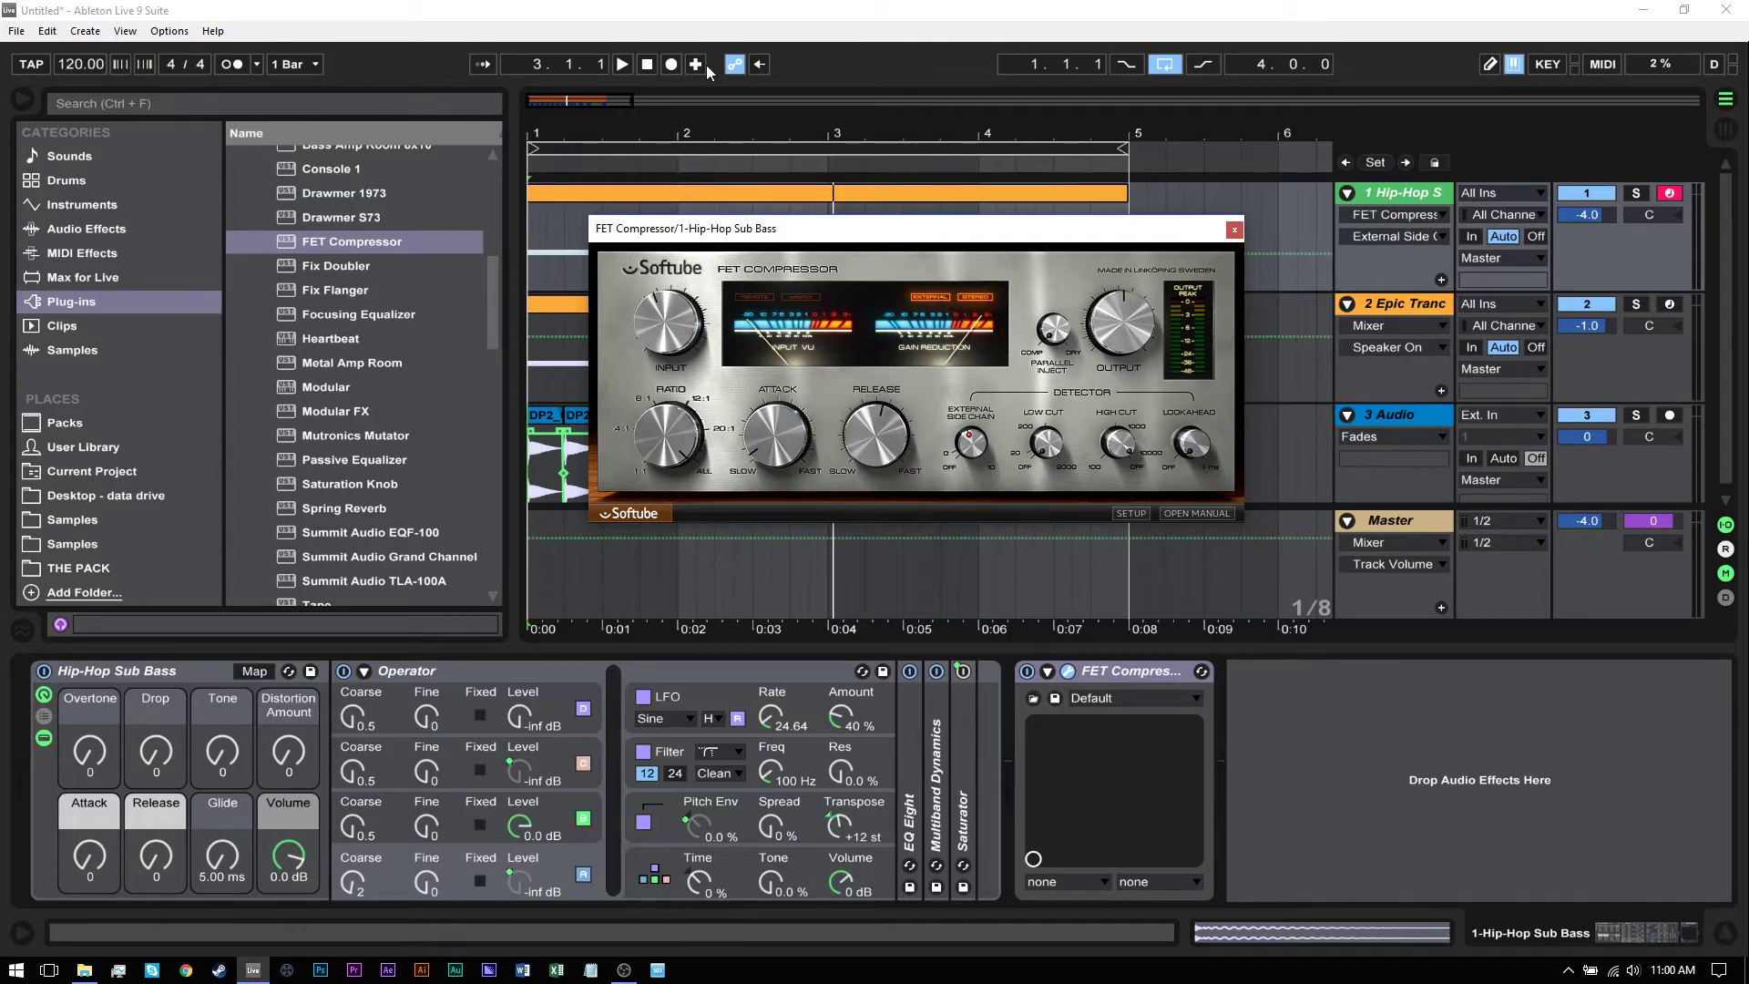
{"action": "left_click", "coordinate": [646, 64]}
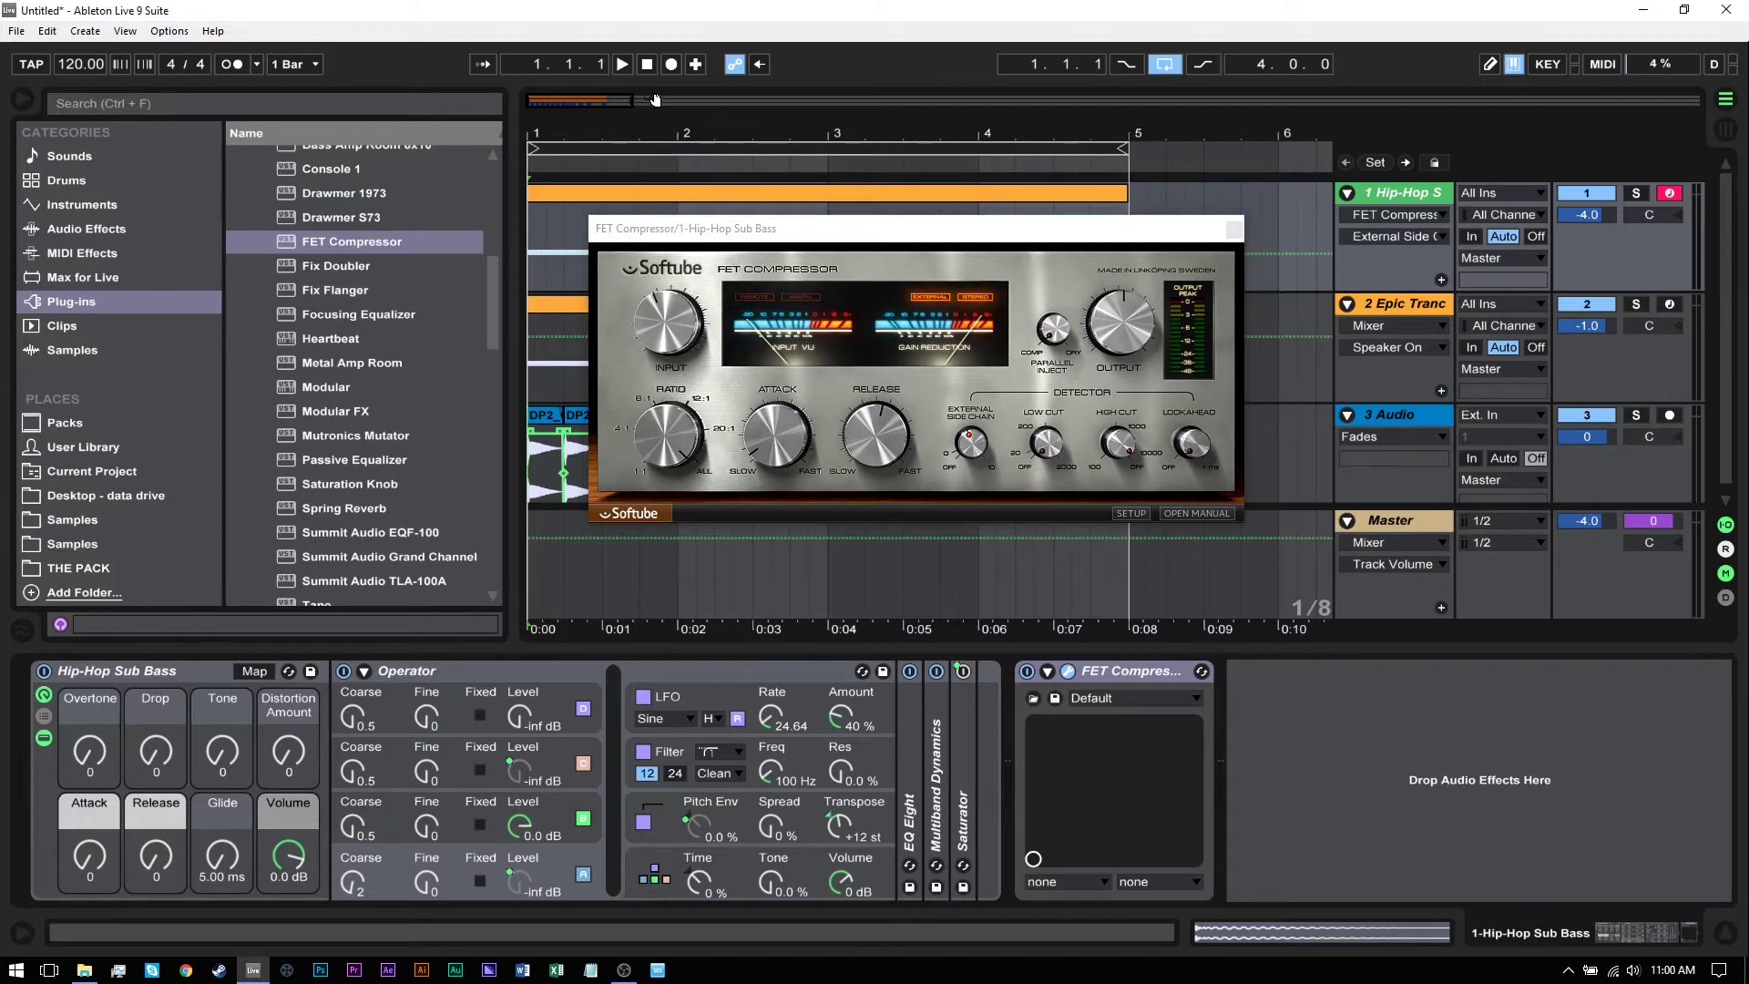
{"action": "key", "text": "space"}
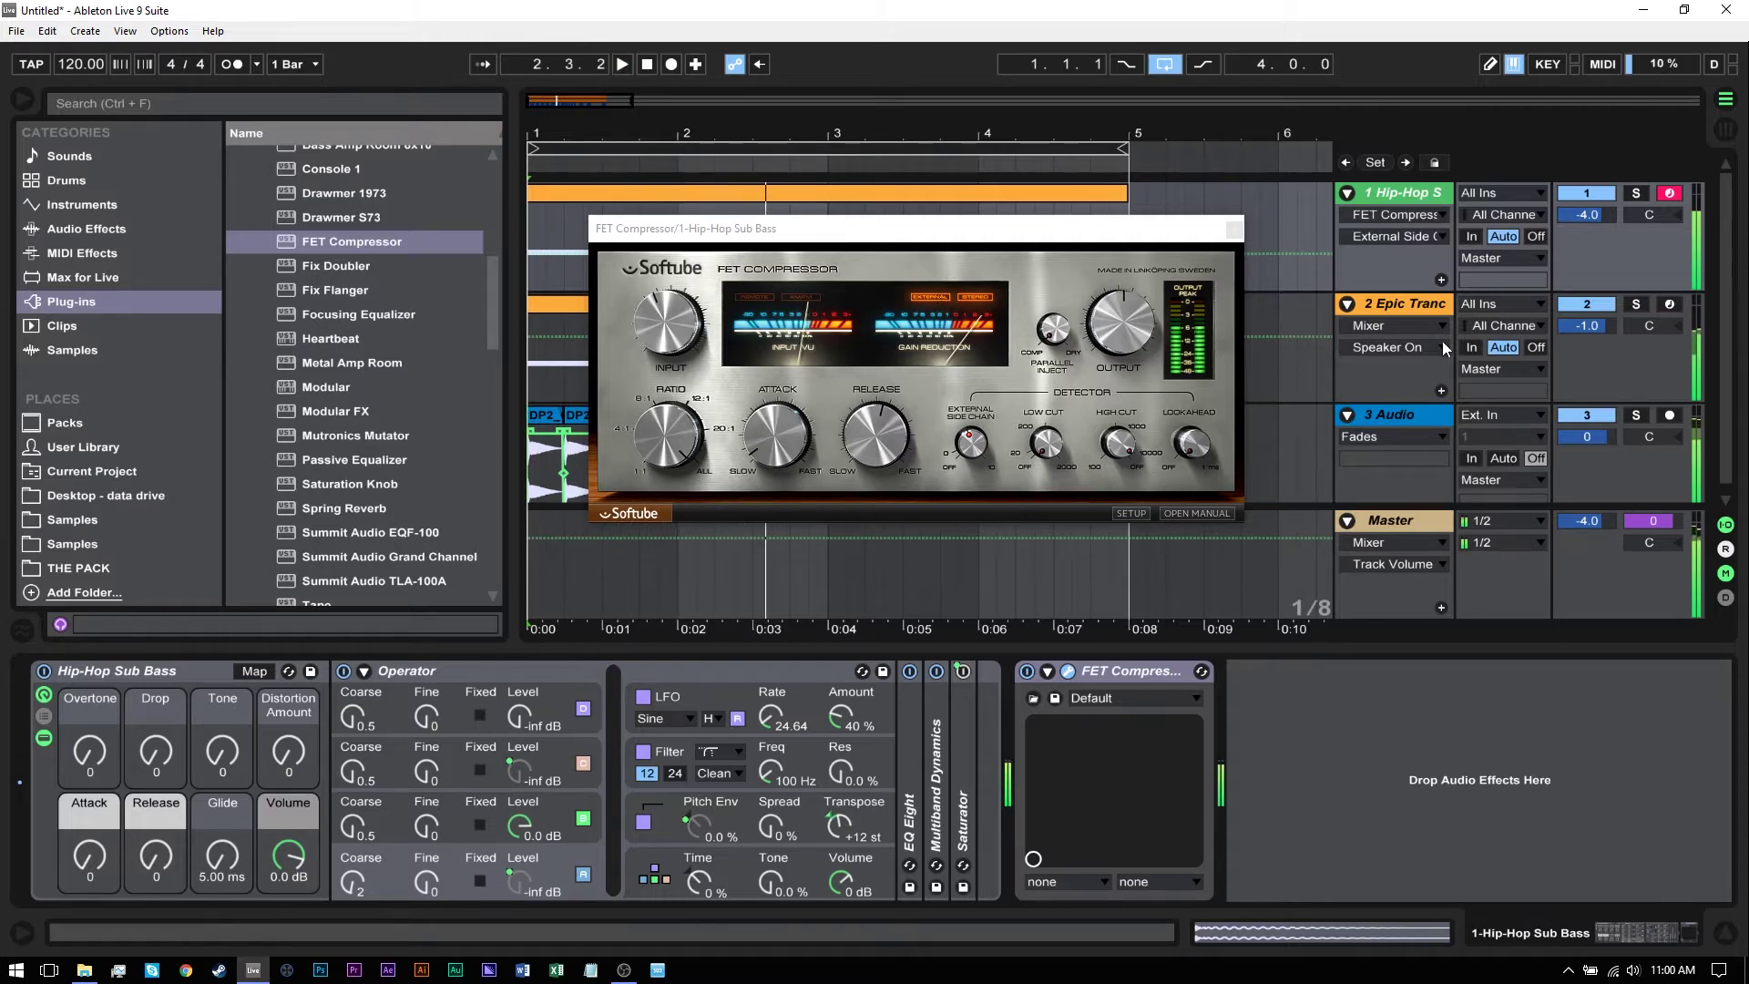
{"action": "key", "text": "space"}
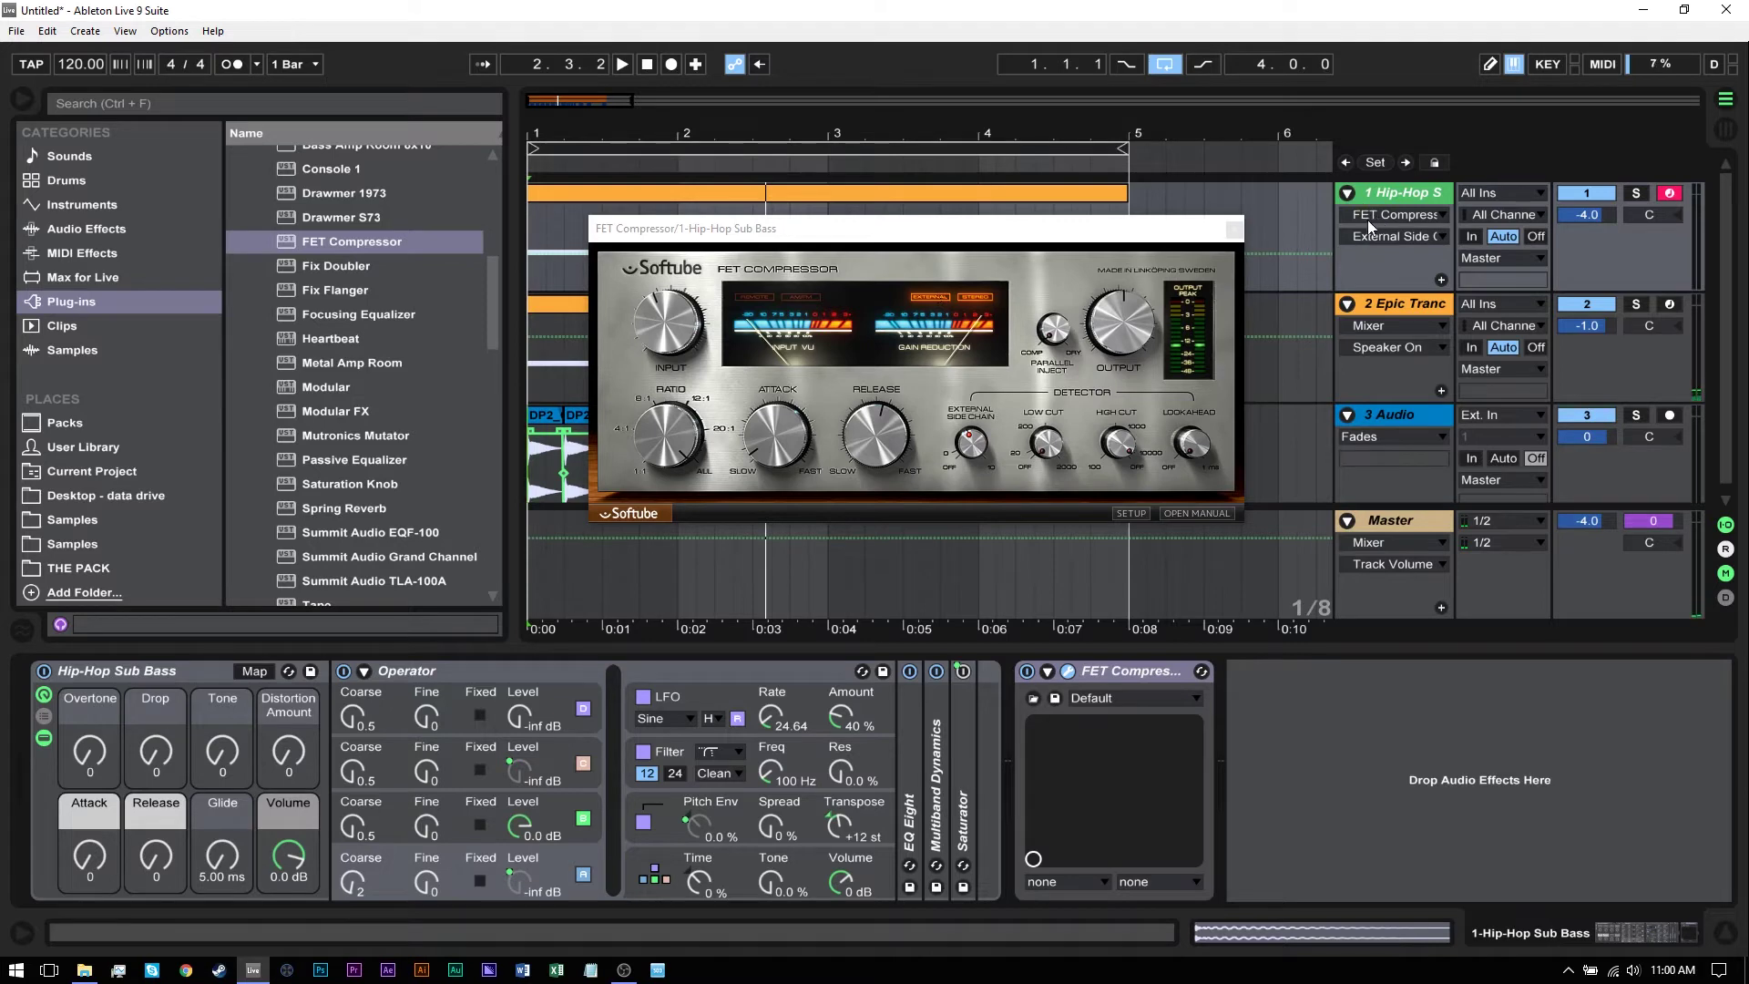
{"action": "mouse_move", "coordinate": [978, 444]}
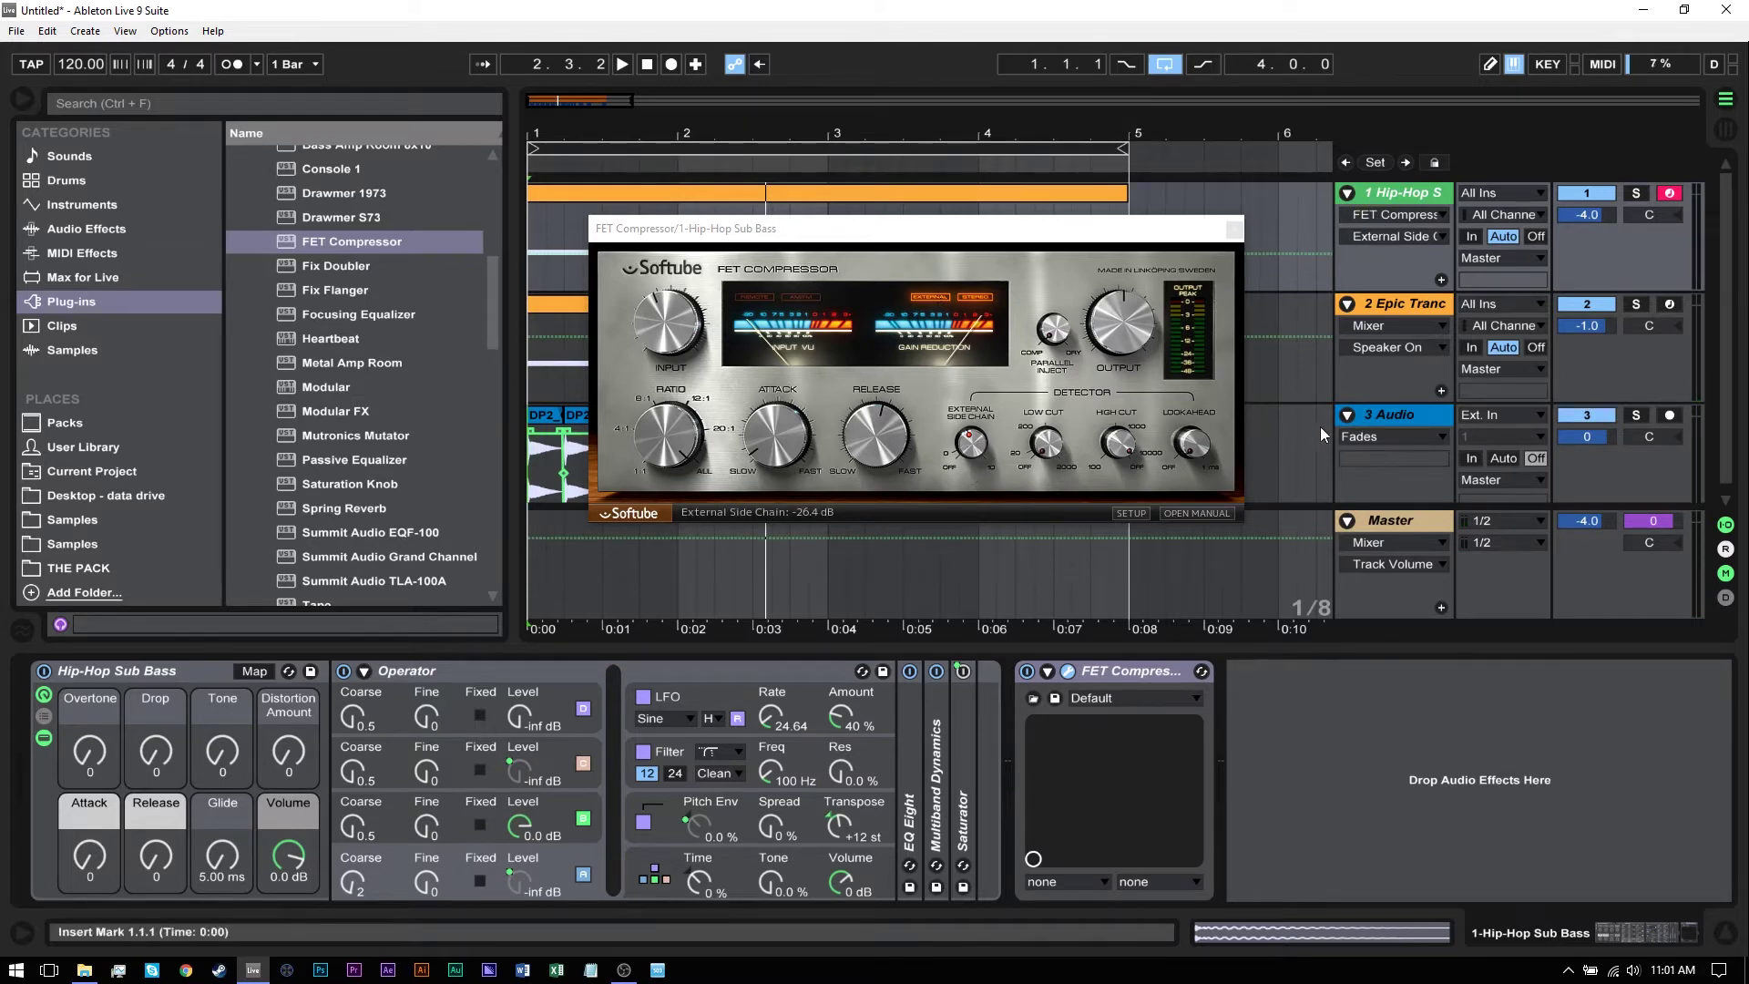
{"action": "left_click", "coordinate": [1382, 413]}
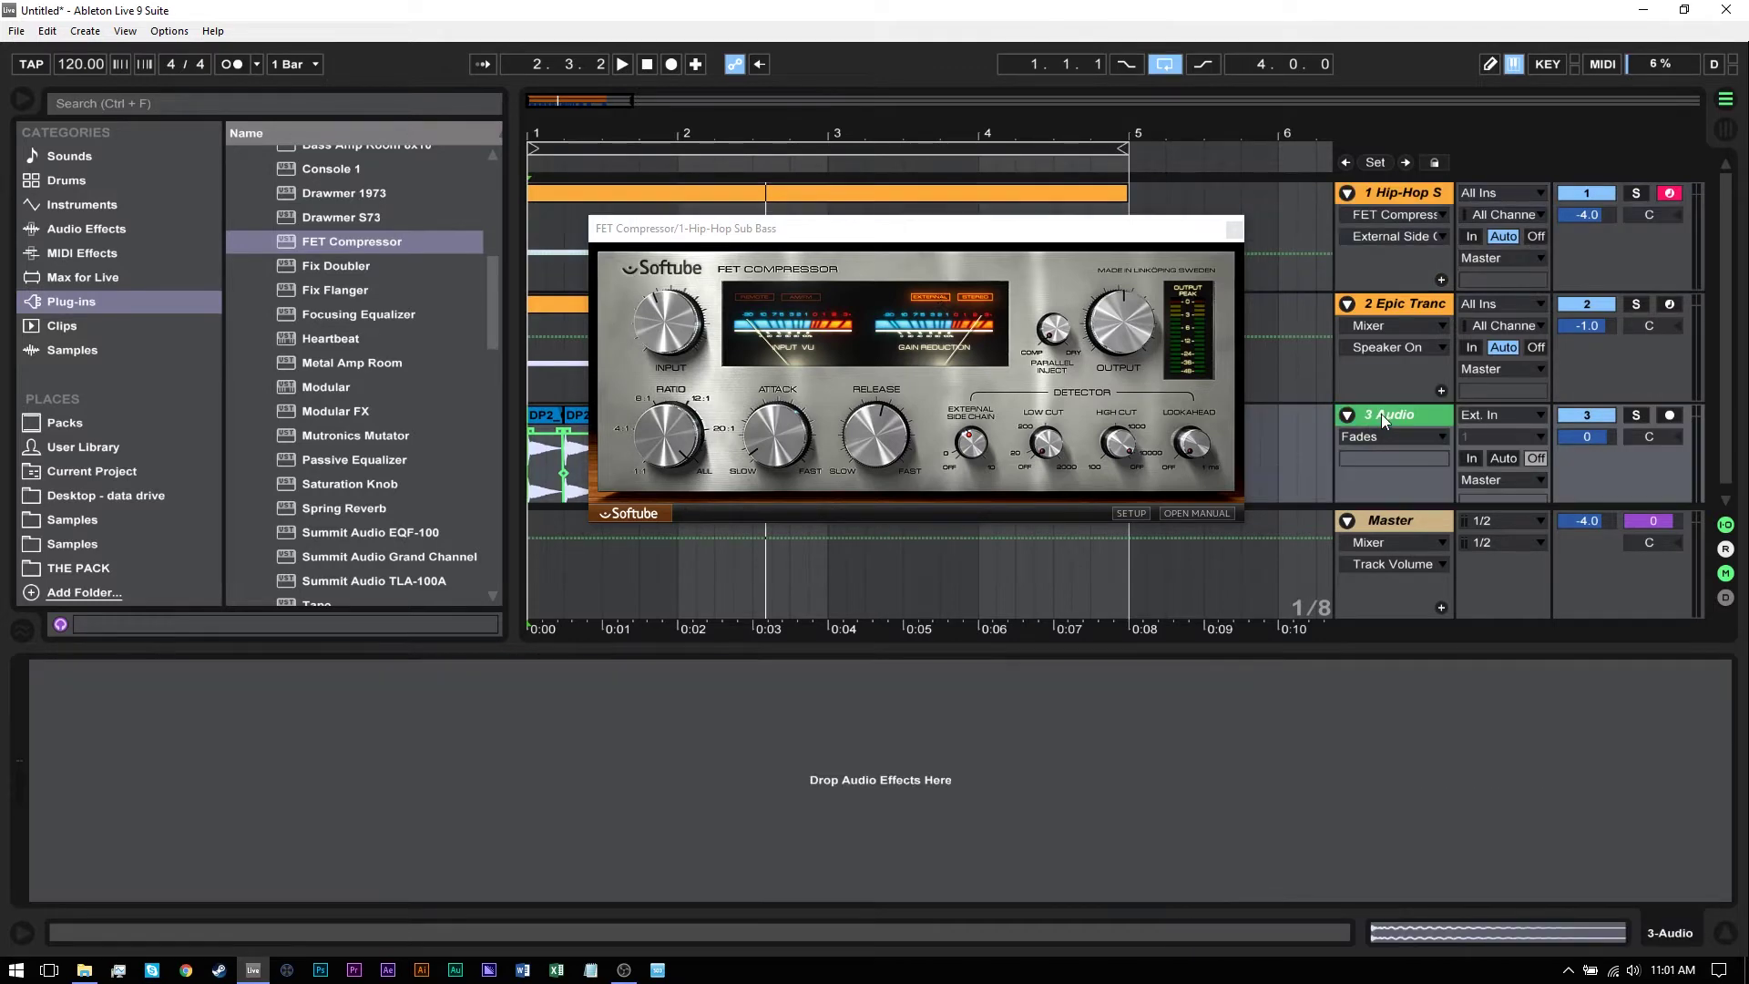
- Close the compressor, duplicate 3 Audio, and route 4 Audio's output to 1-Hip-Hop Sub Bass
{"action": "left_click", "coordinate": [1234, 229]}
{"action": "key", "text": "ctrl+d"}
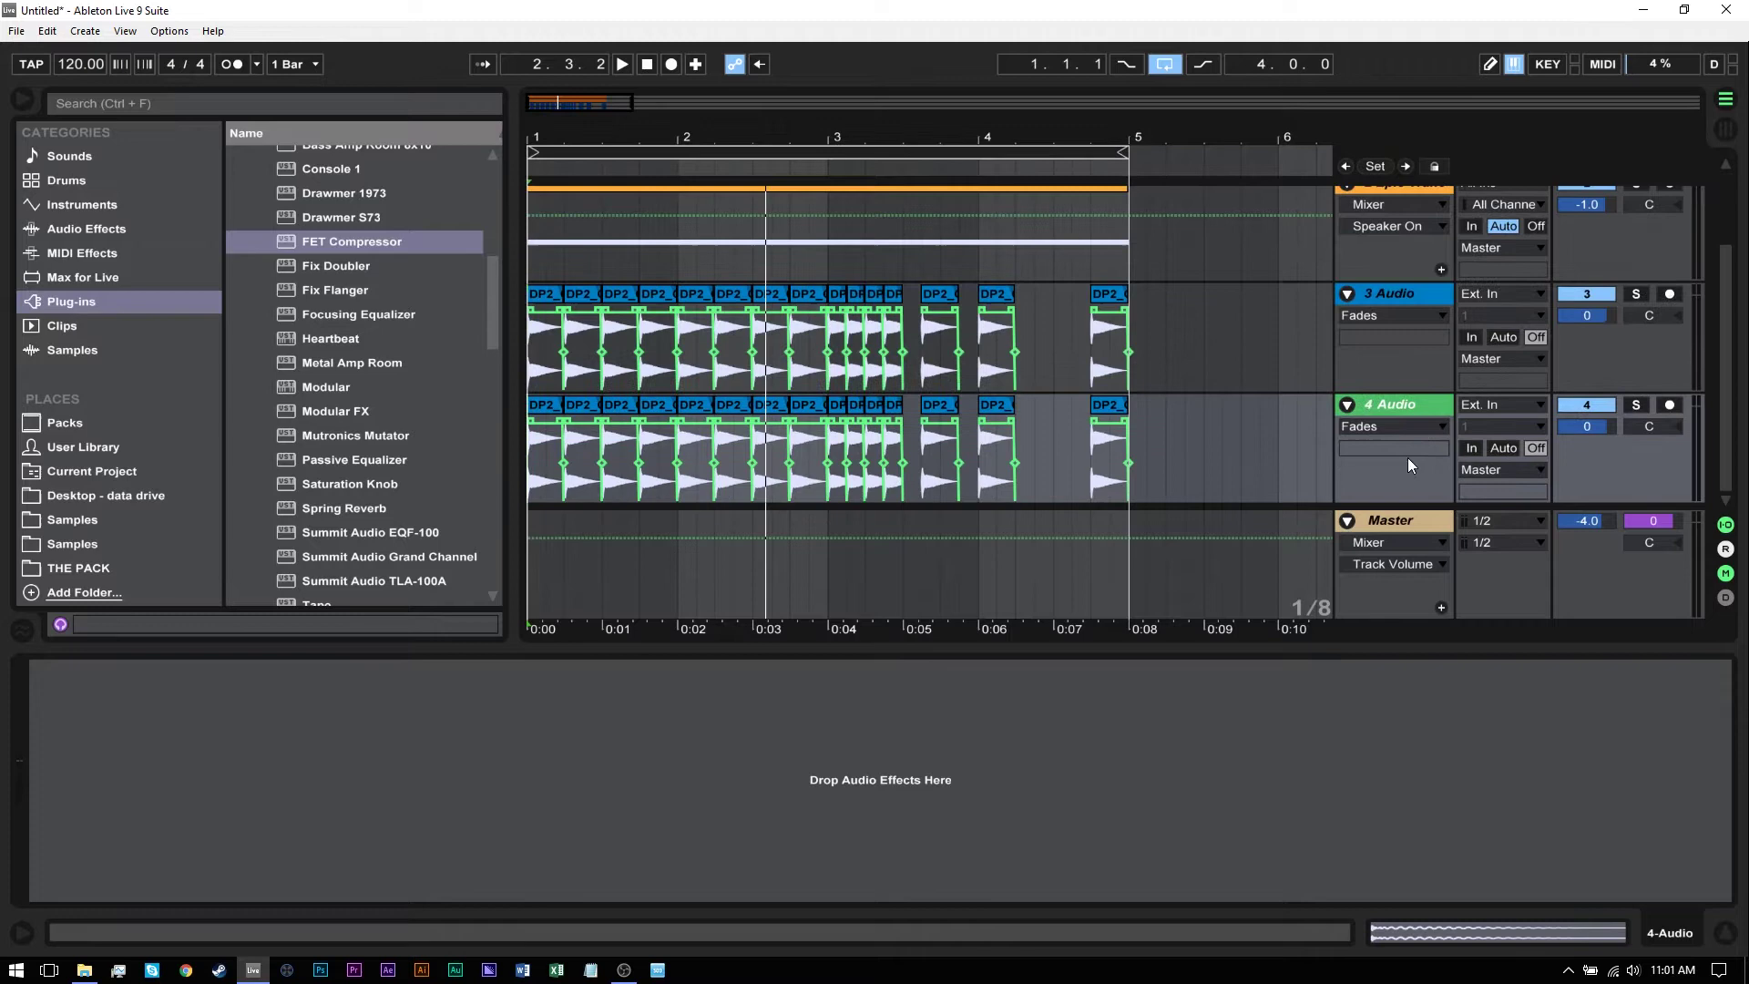
{"action": "left_click", "coordinate": [1480, 472]}
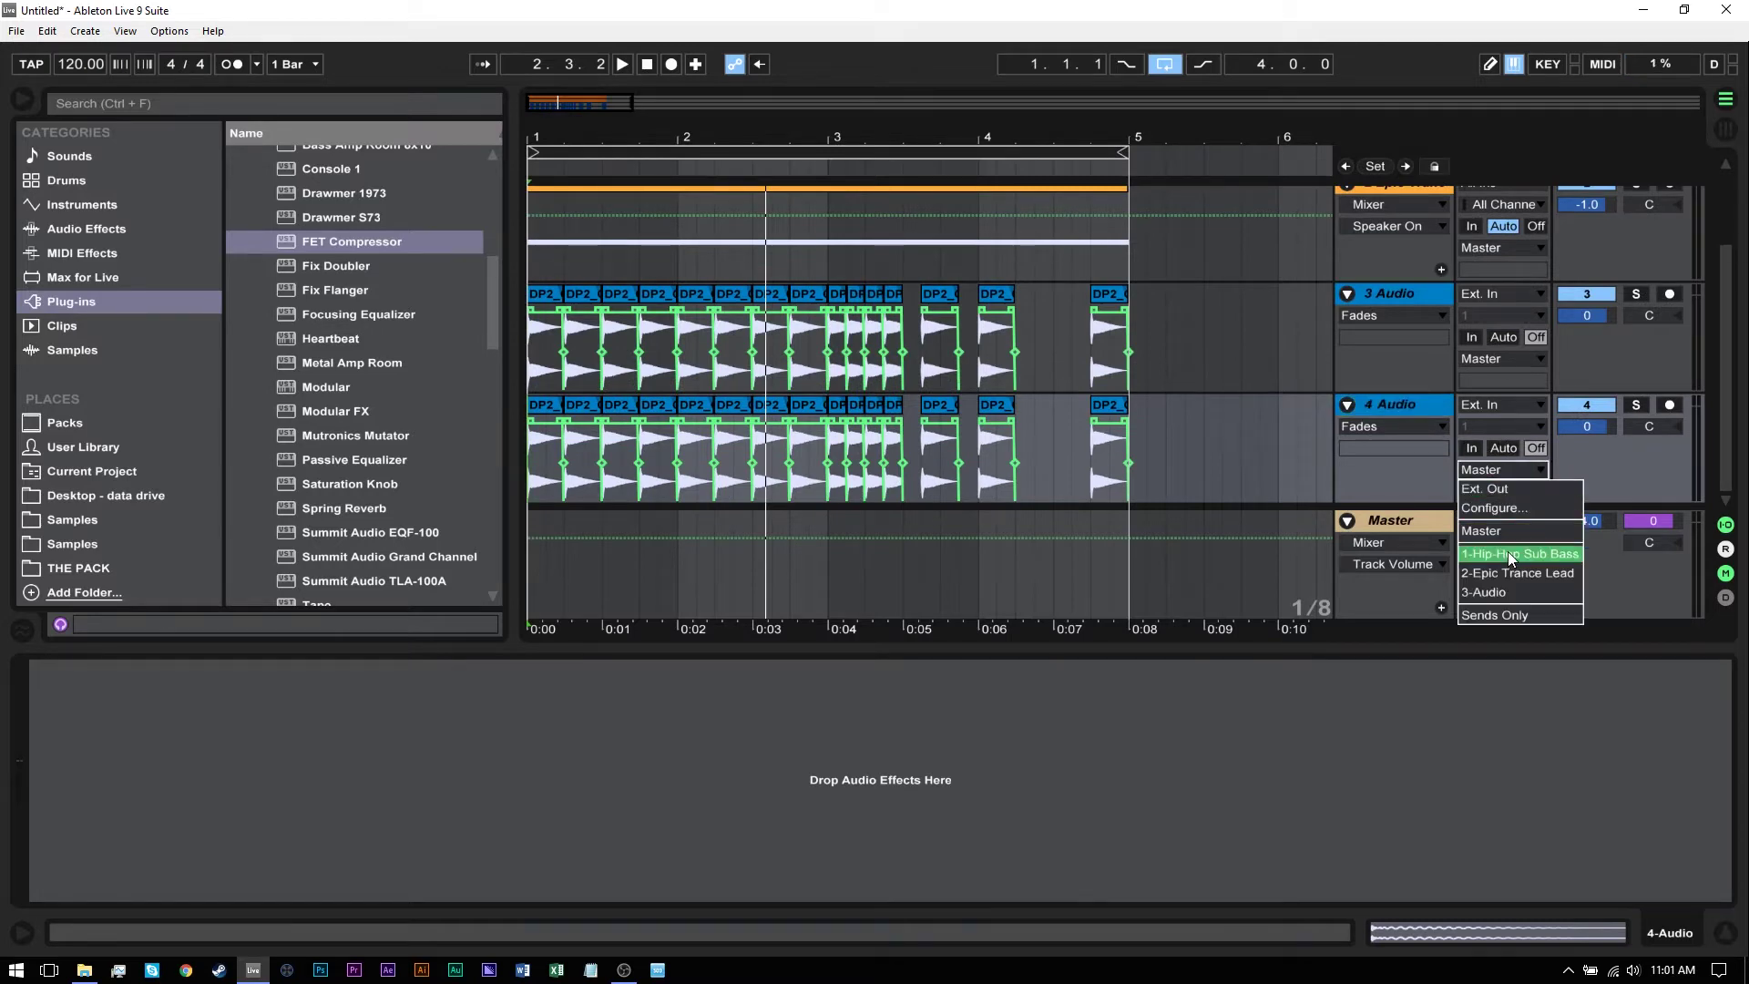
{"action": "left_click", "coordinate": [1507, 550]}
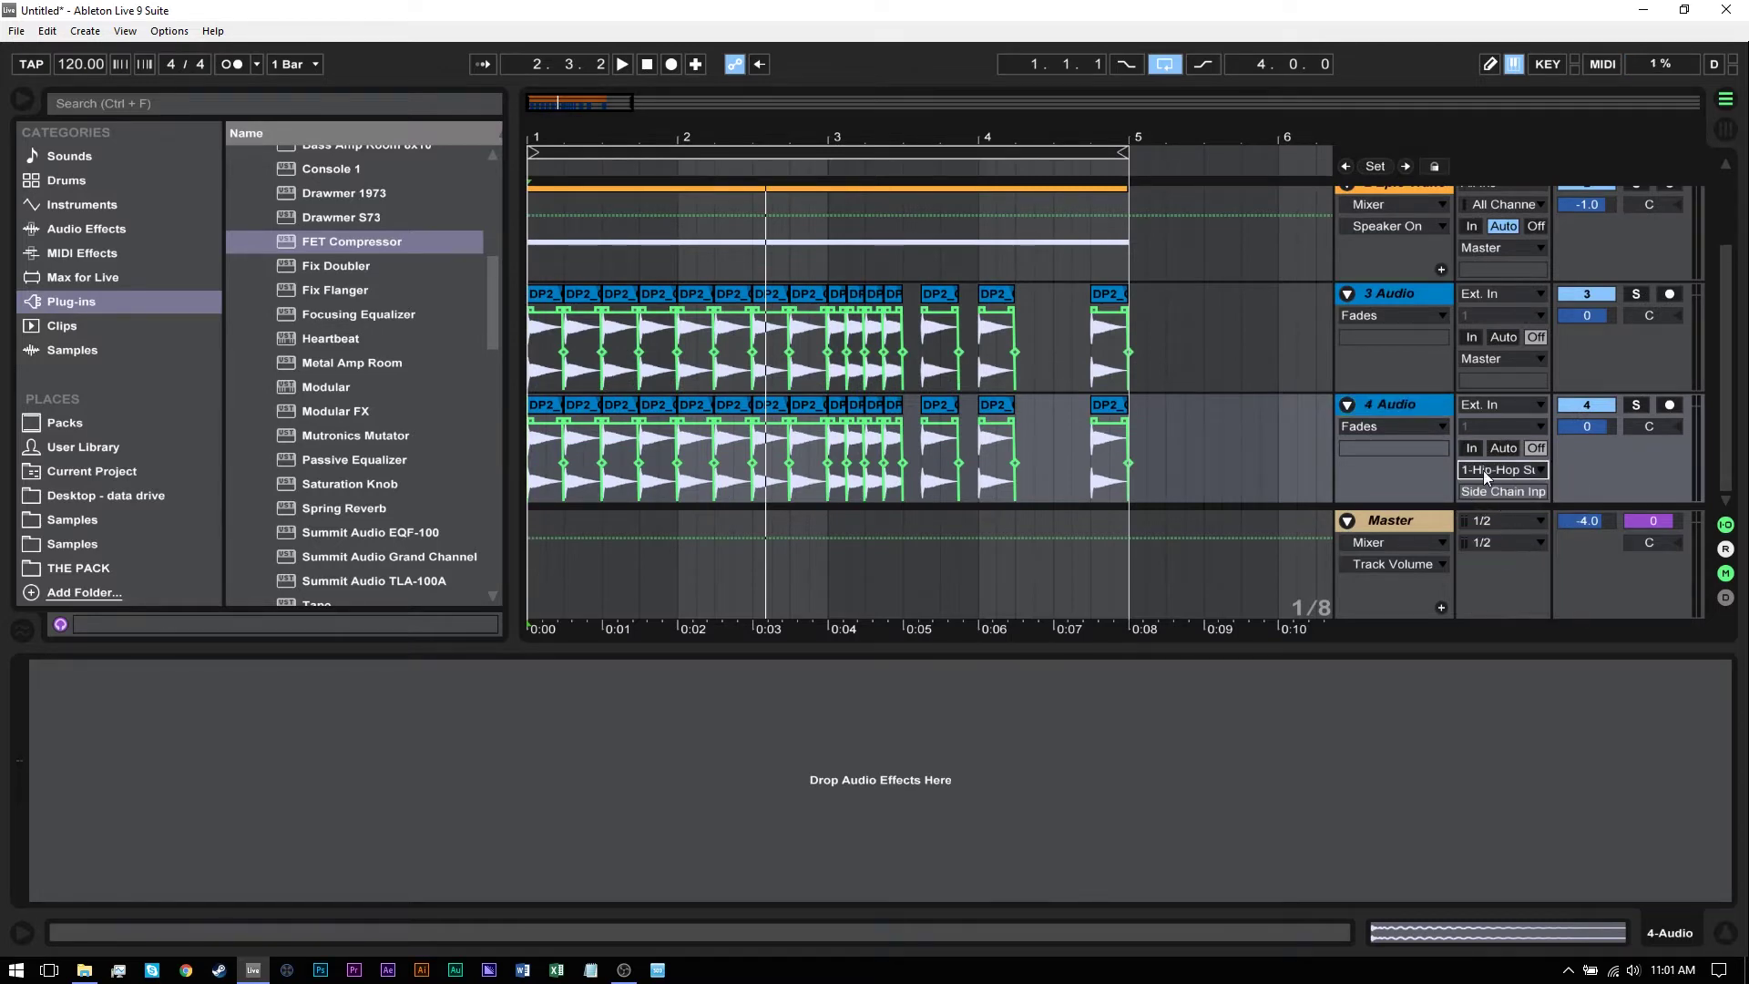
- Play the set with the Hip-Hop Sub Bass track soloed, then stop
{"action": "key", "text": "space"}
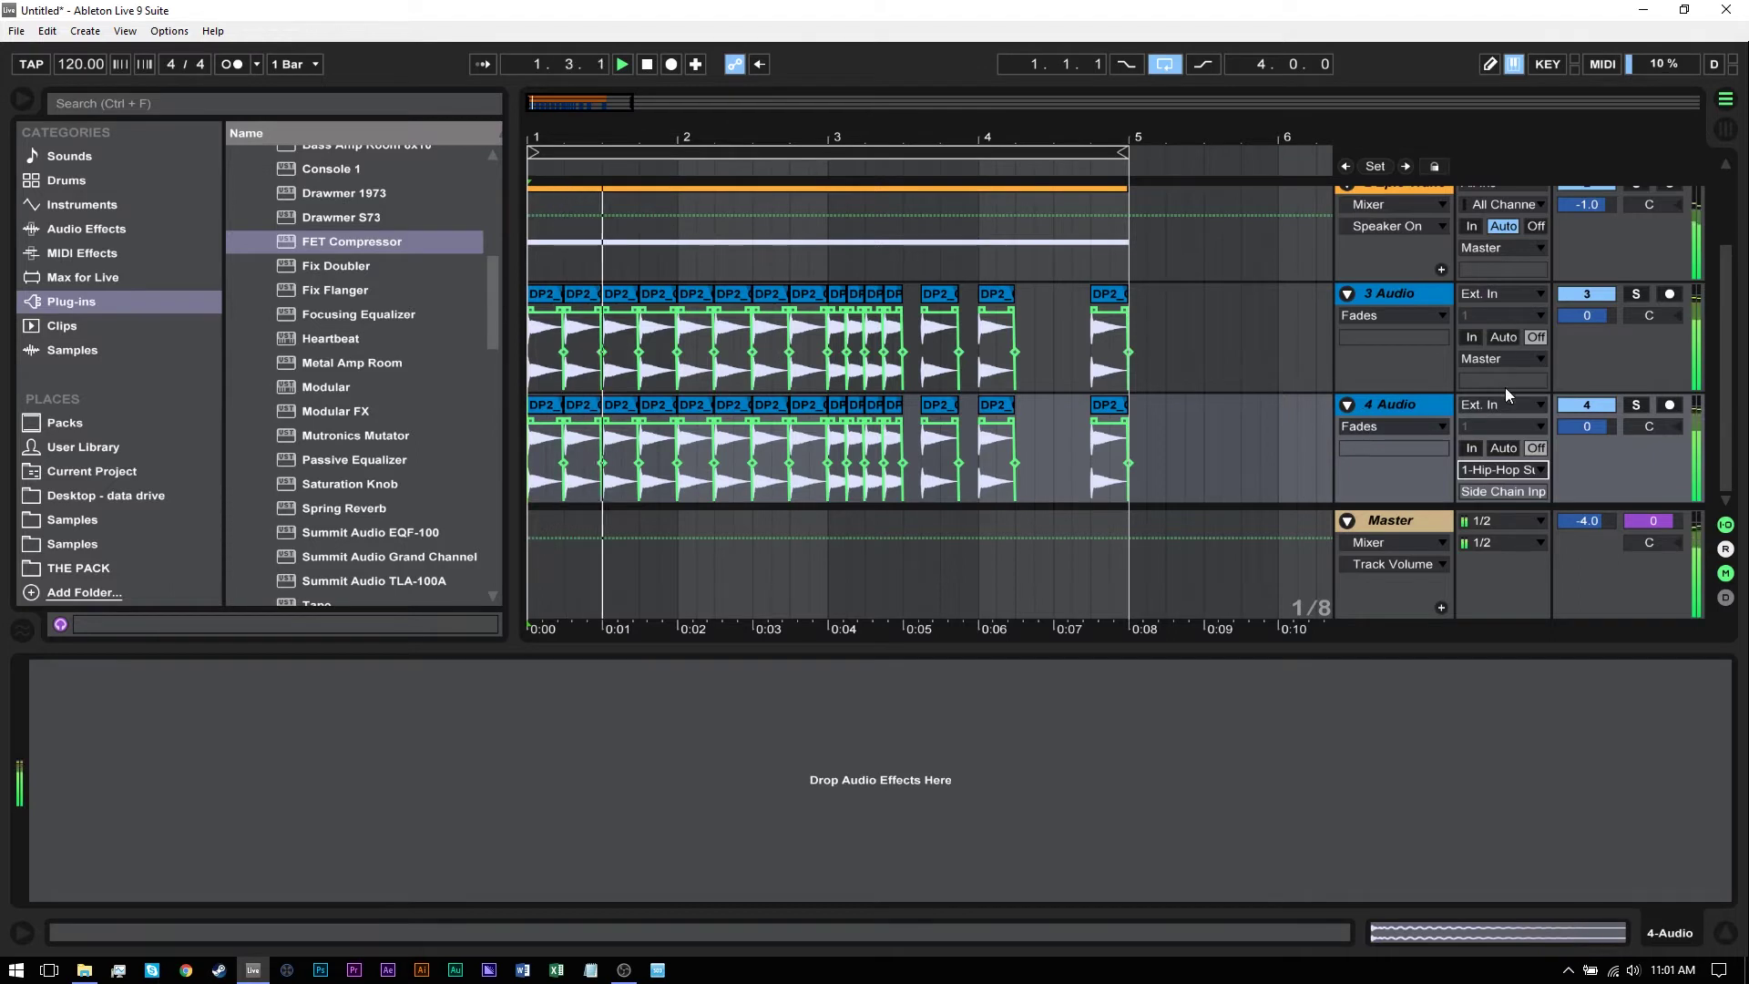
{"action": "scroll", "coordinate": [1549, 273], "scroll_direction": "up", "scroll_amount": 3}
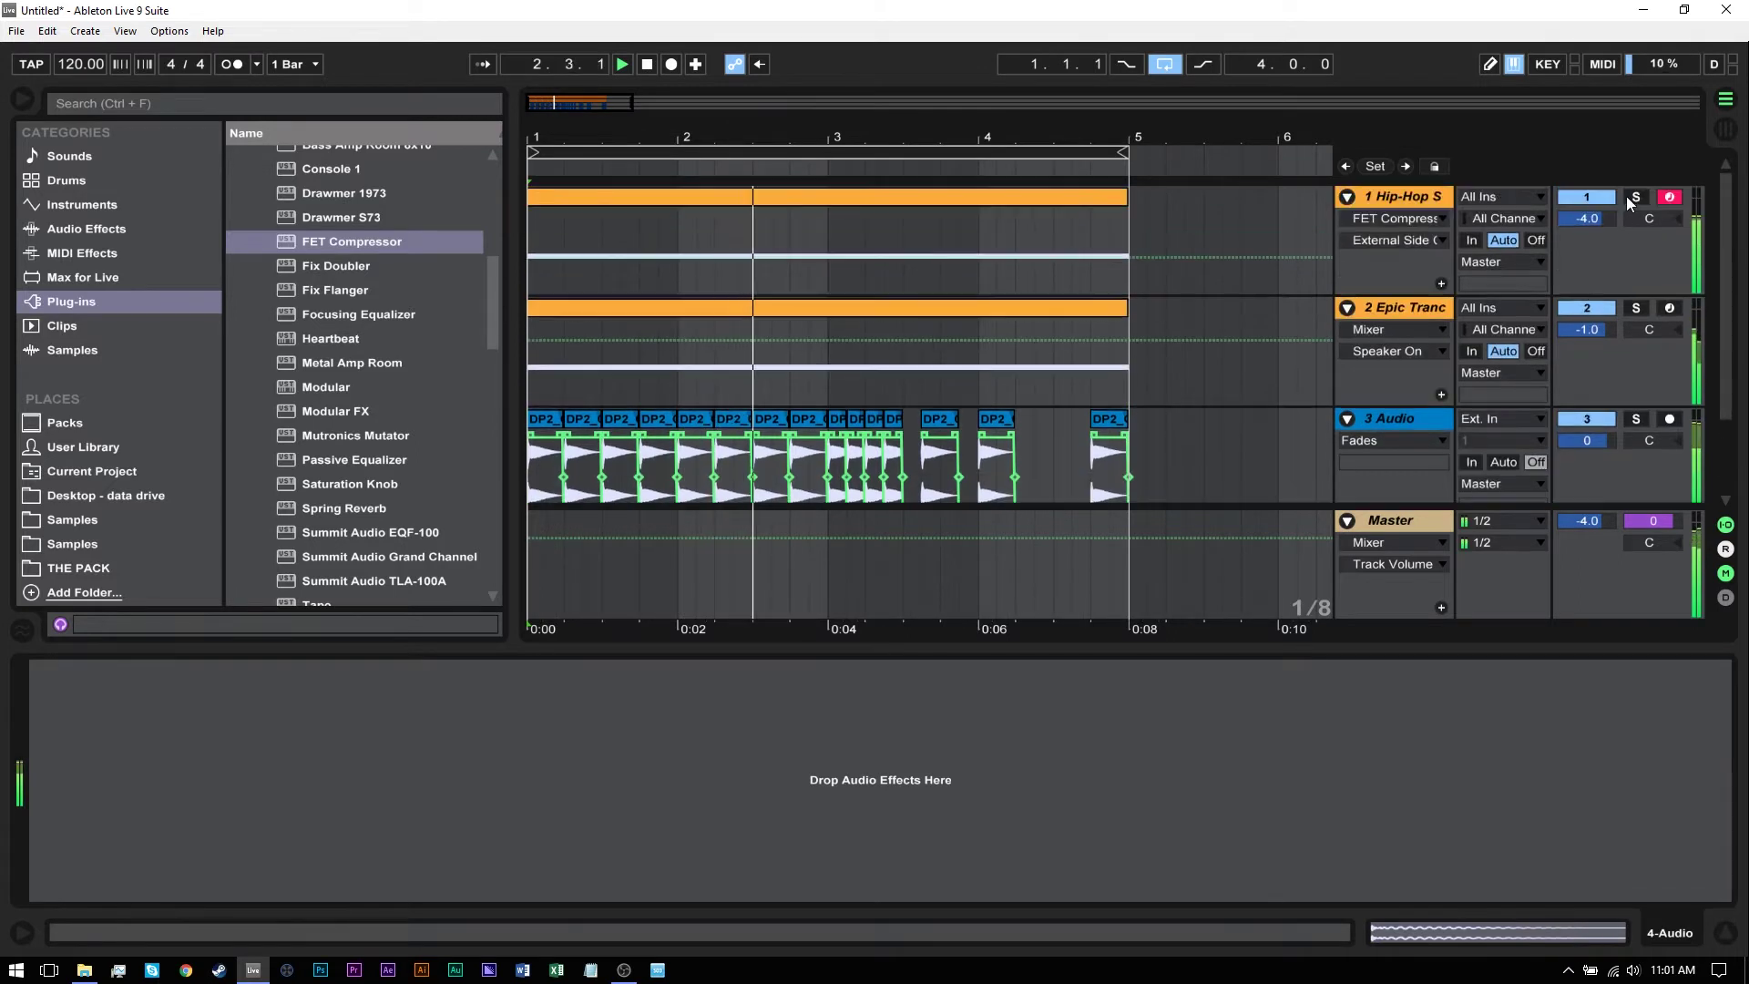
{"action": "left_click", "coordinate": [1627, 197]}
{"action": "key", "text": "space"}
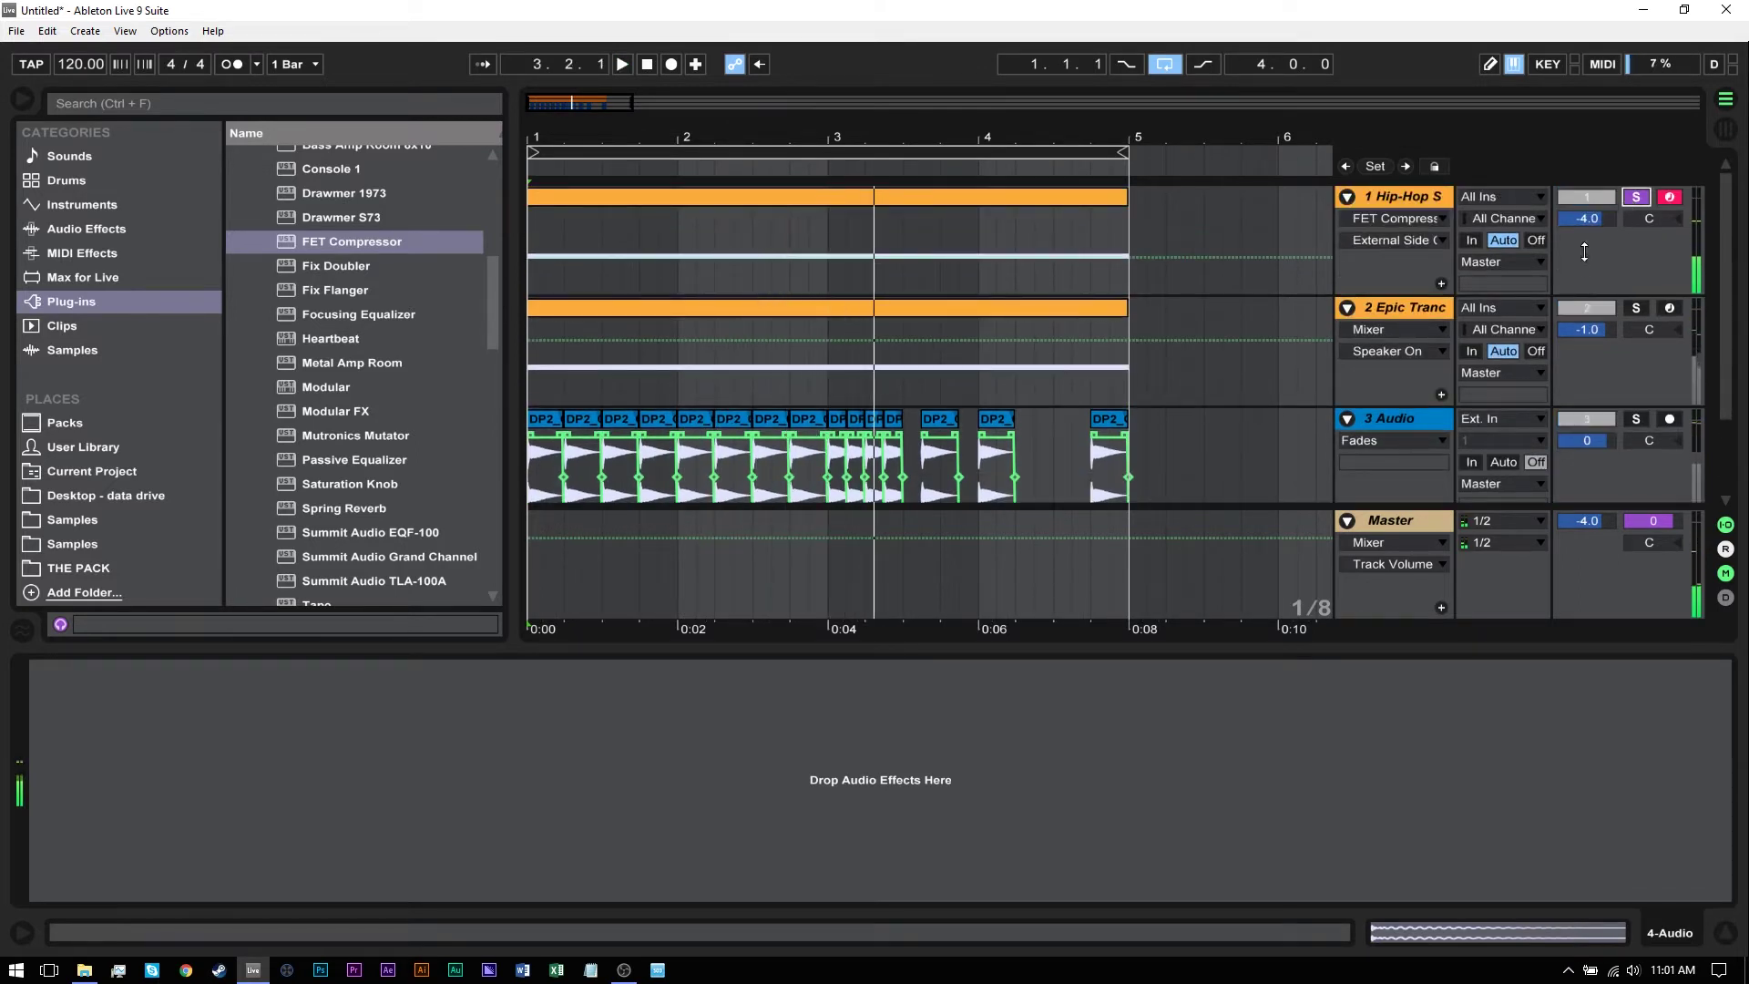
{"action": "scroll", "coordinate": [1534, 388], "scroll_direction": "down", "scroll_amount": 3}
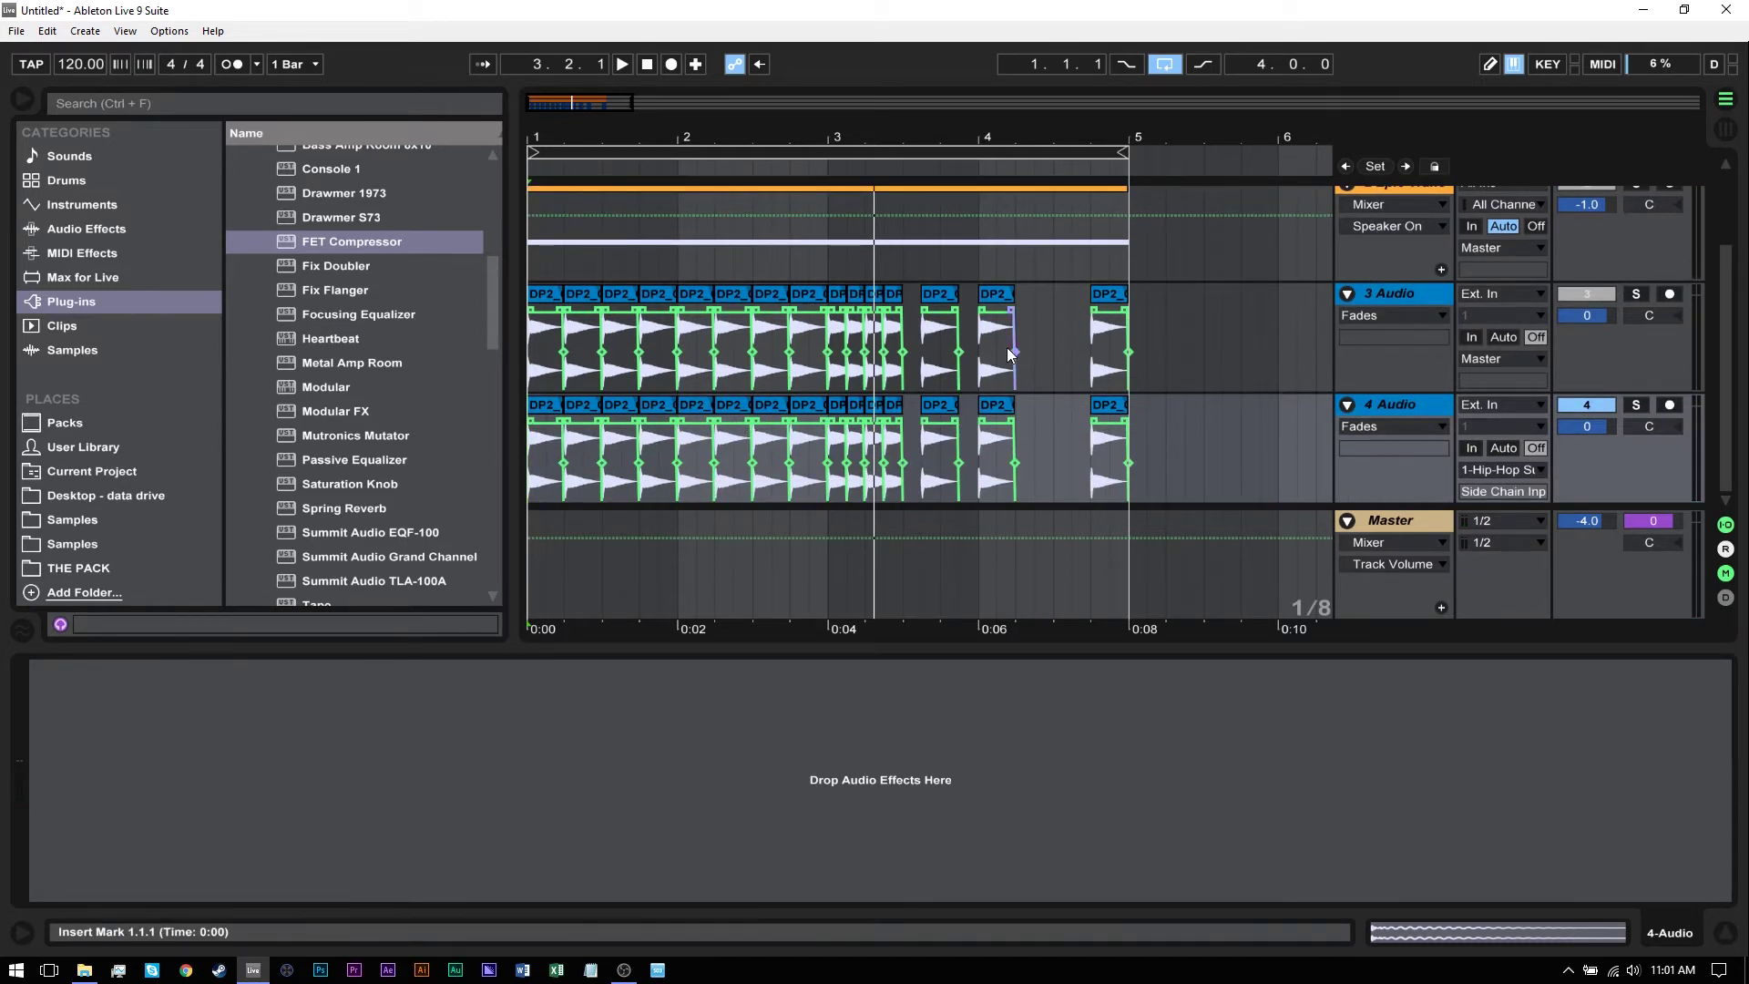
- Try copying the bar-4 kick clip onto 4 Audio, undo it, and delete the 4 Audio track
{"action": "left_click", "coordinate": [1388, 401]}
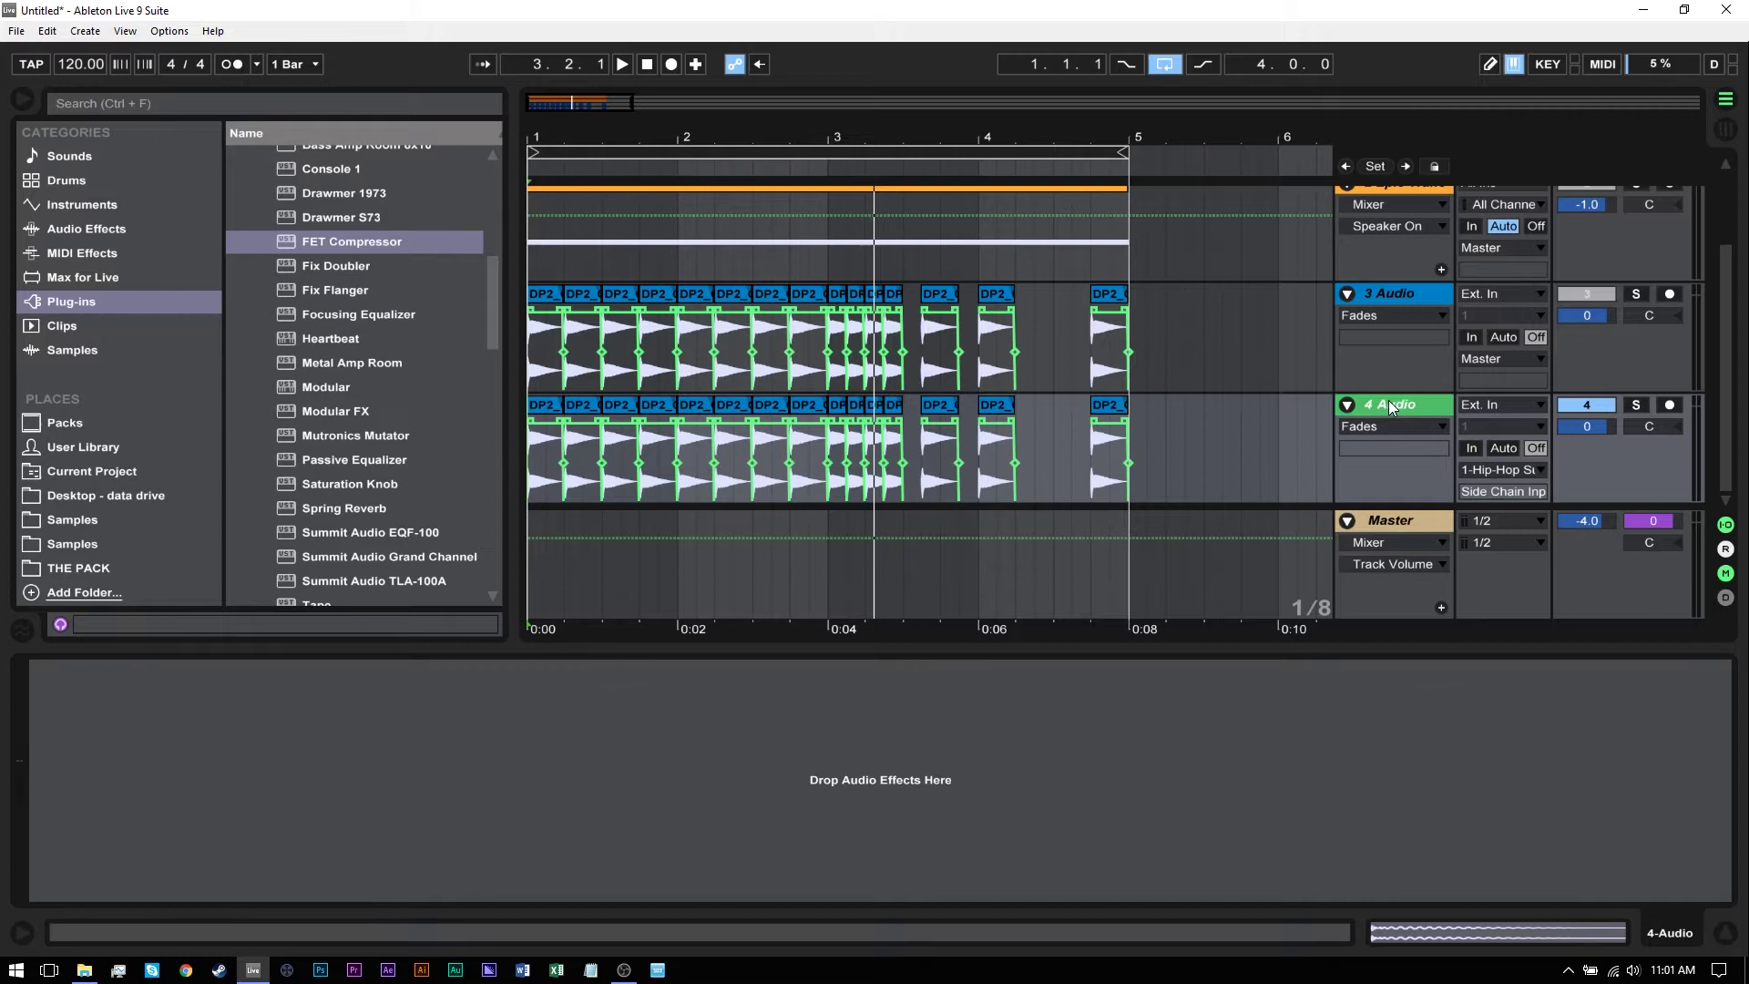
{"action": "left_click", "coordinate": [1029, 371]}
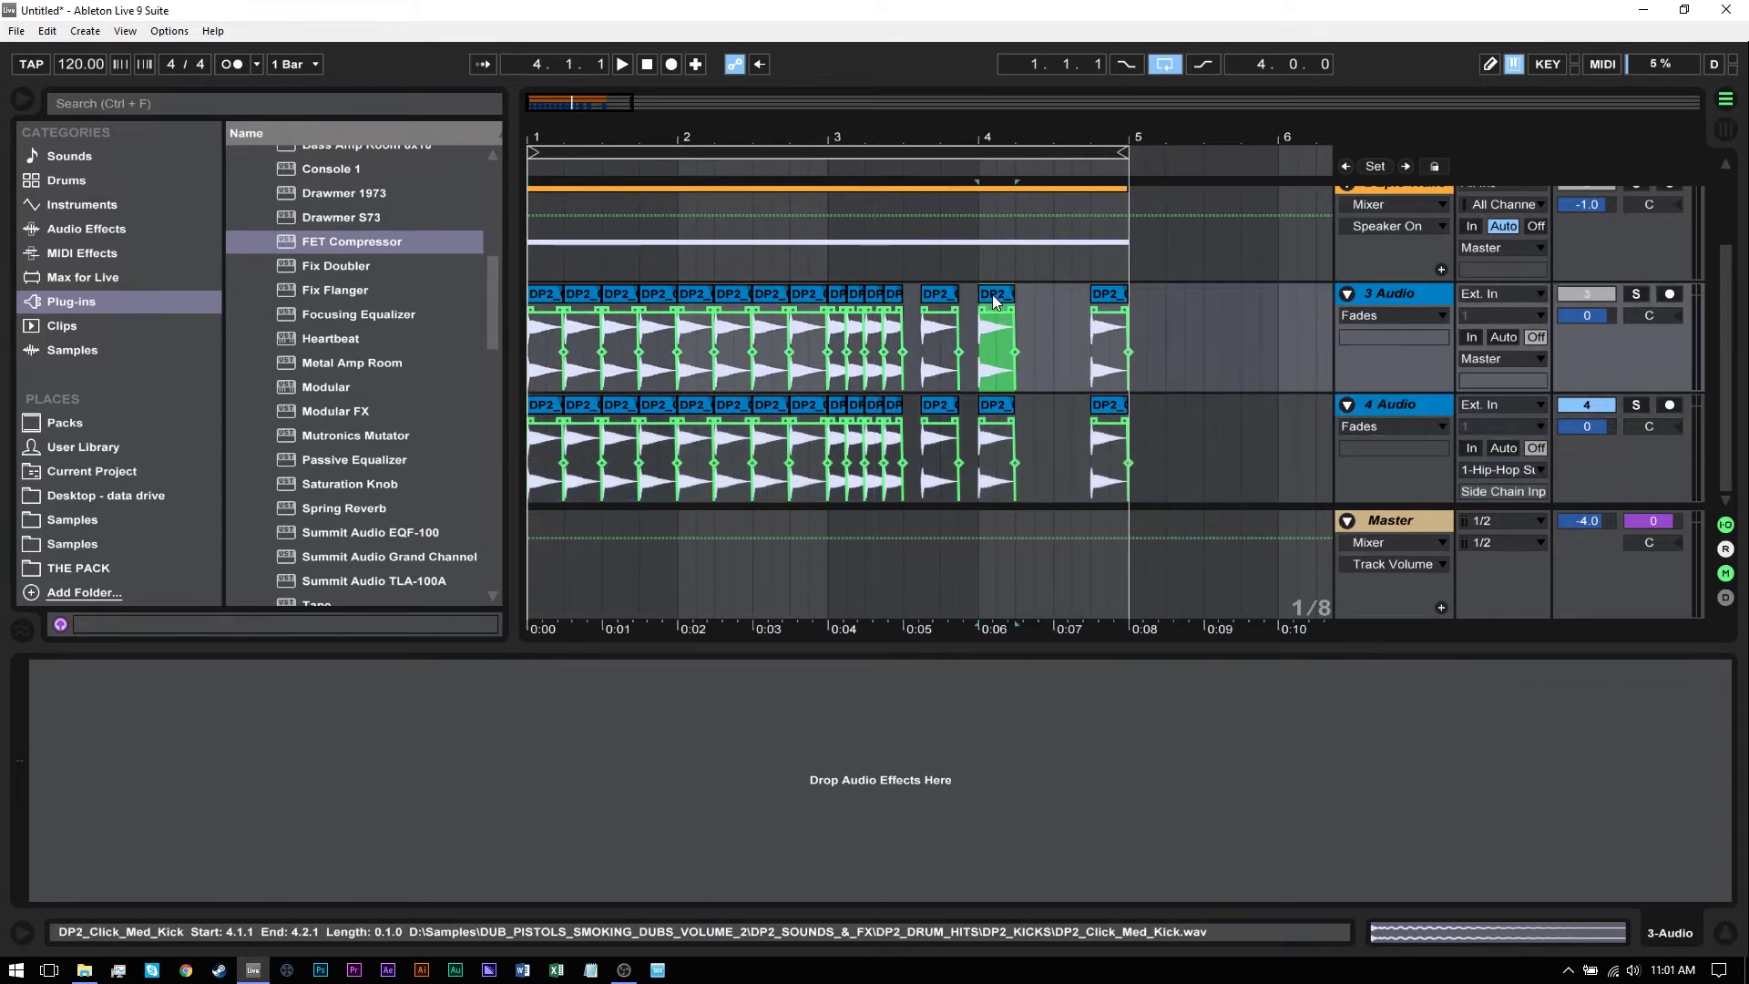
{"action": "key", "text": "ctrl+v"}
{"action": "left_click_drag", "start_coordinate": [1048, 366], "coordinate": [1048, 408]}
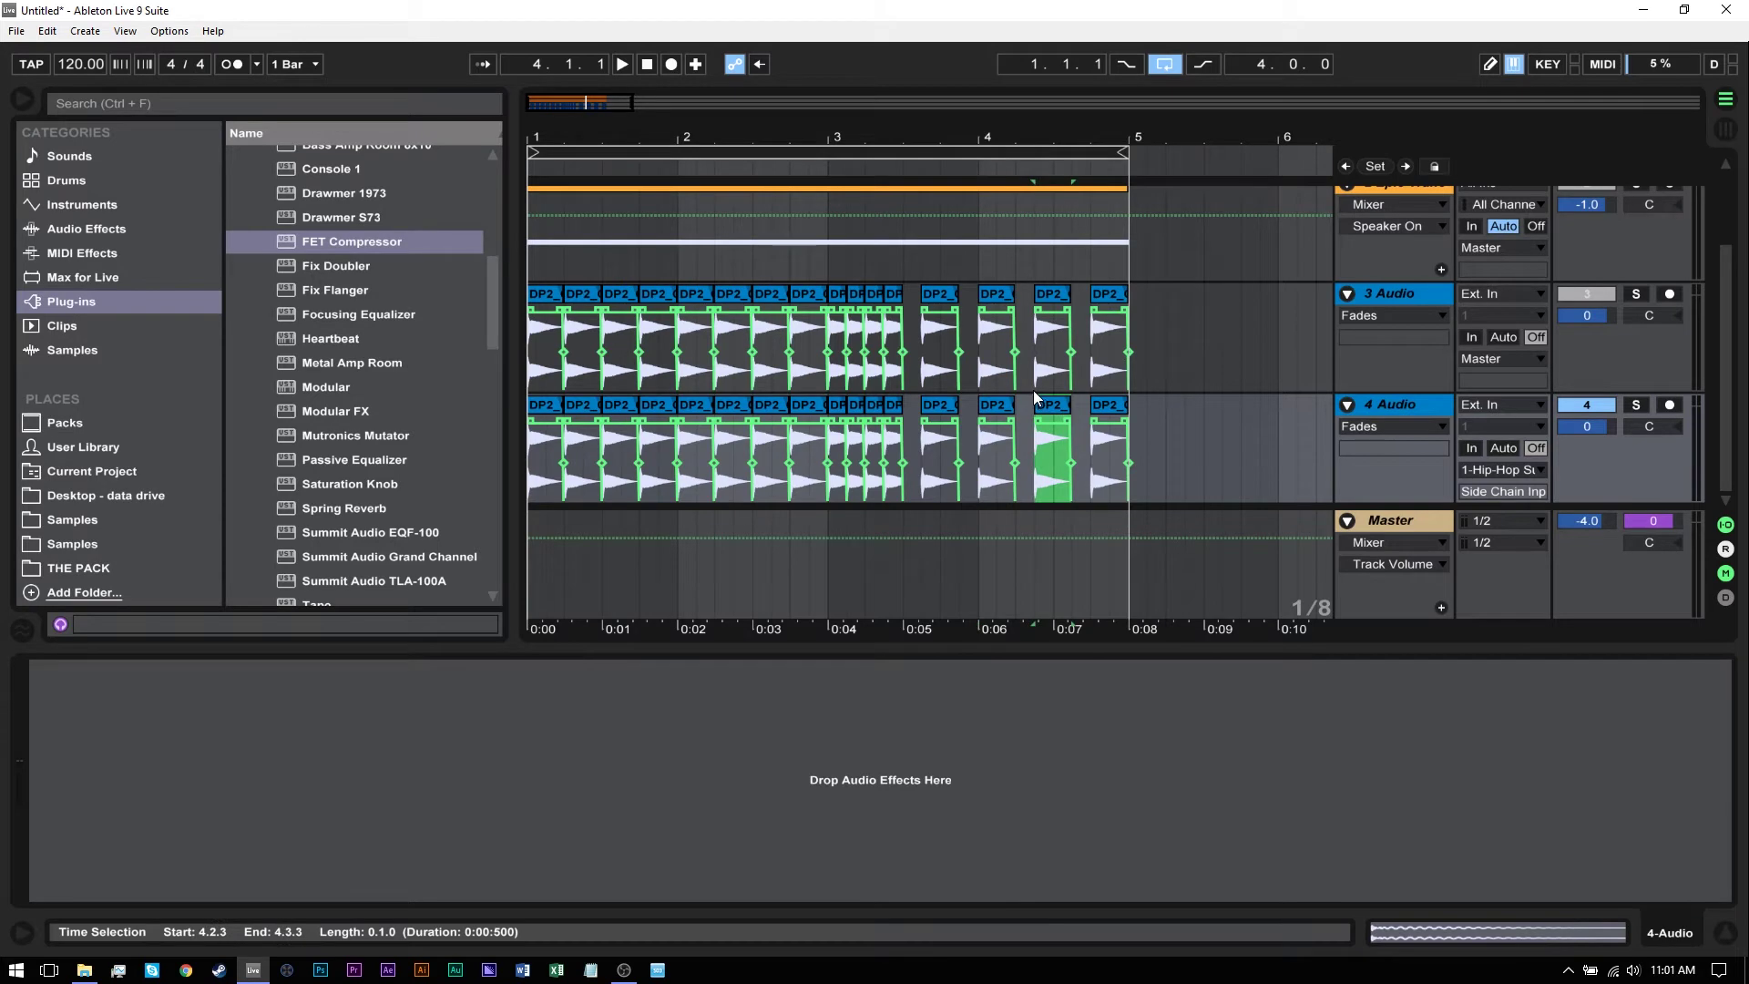
{"action": "key", "text": "ctrl+z"}
{"action": "key", "text": "ctrl+z"}
{"action": "left_click", "coordinate": [1414, 410]}
{"action": "key", "text": "Delete"}
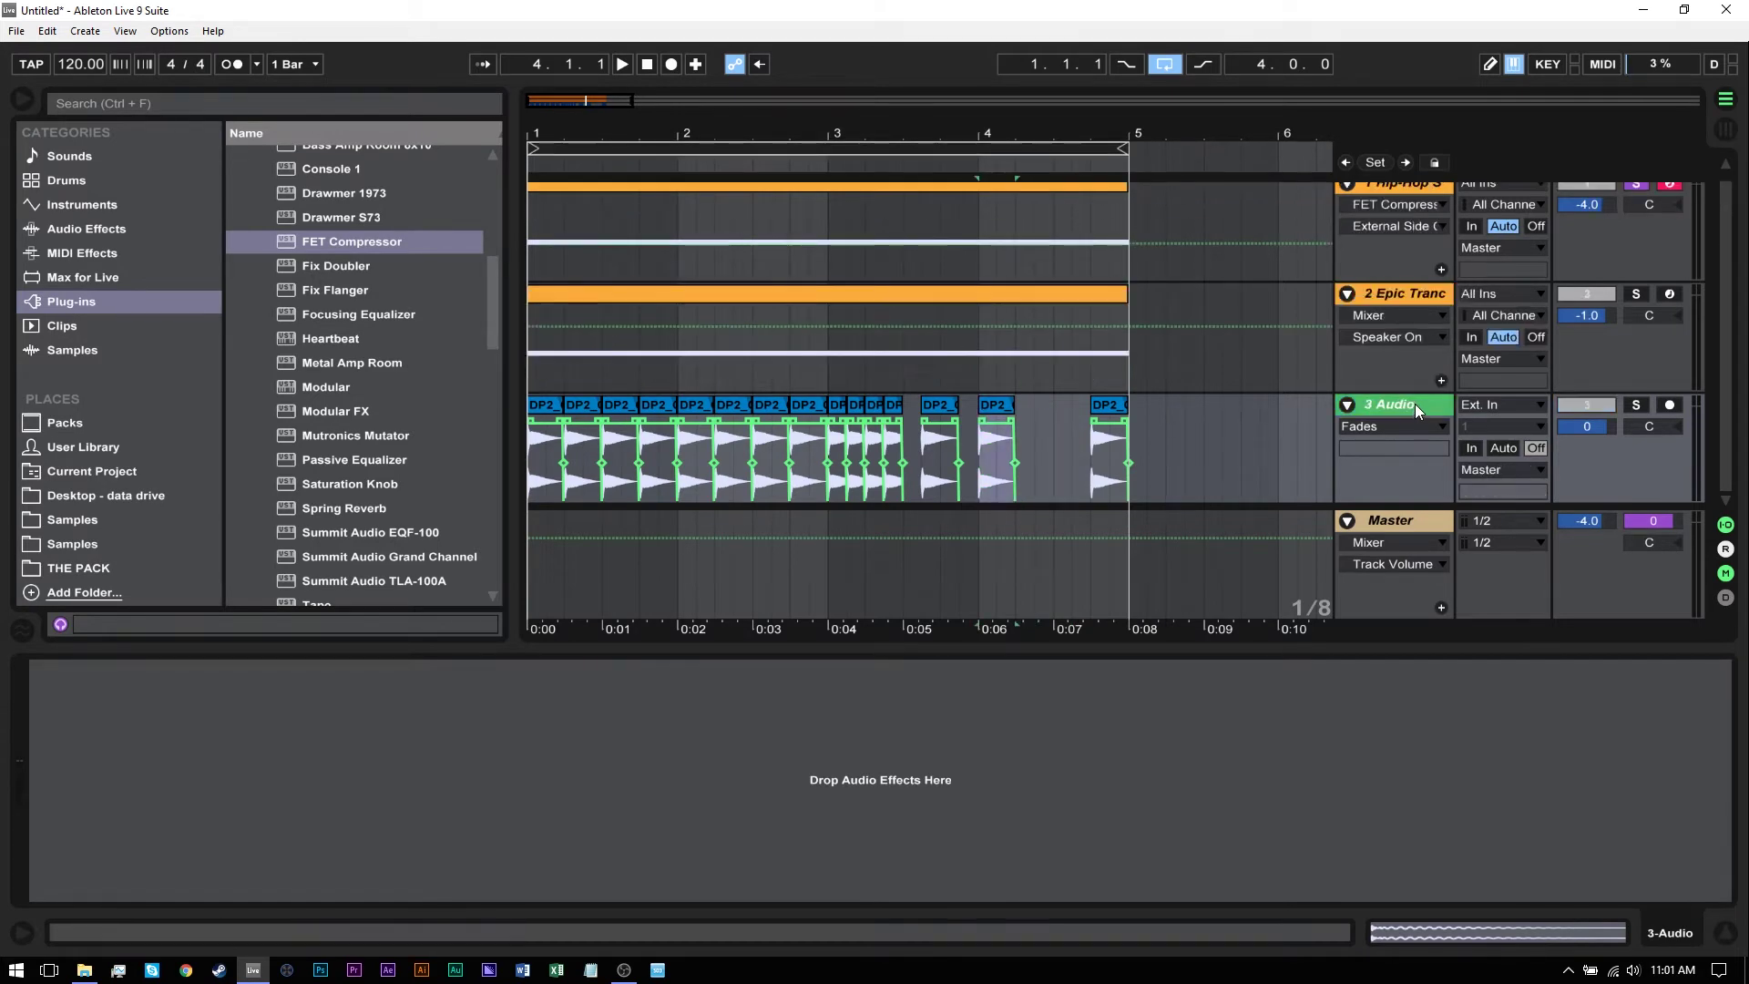
- Fold the Epic Trance and 3 Audio tracks and insert a new A Return track
{"action": "left_click", "coordinate": [1347, 293]}
{"action": "left_click", "coordinate": [1346, 317]}
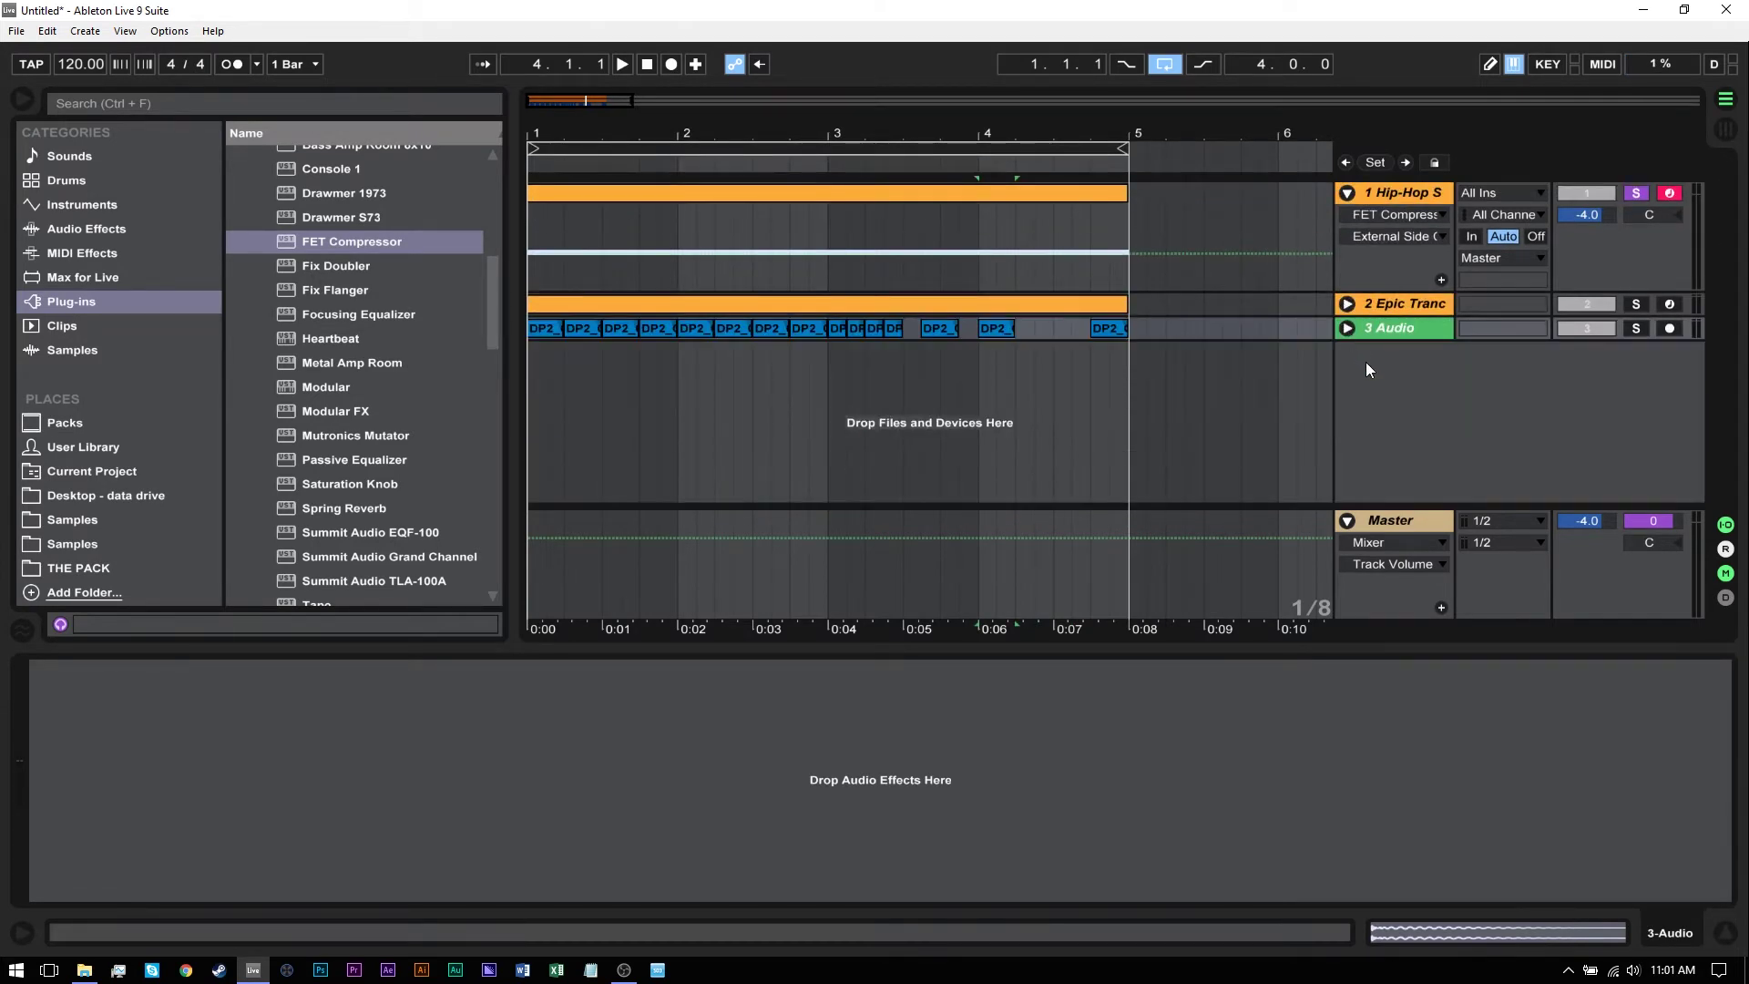
{"action": "right_click", "coordinate": [1397, 392]}
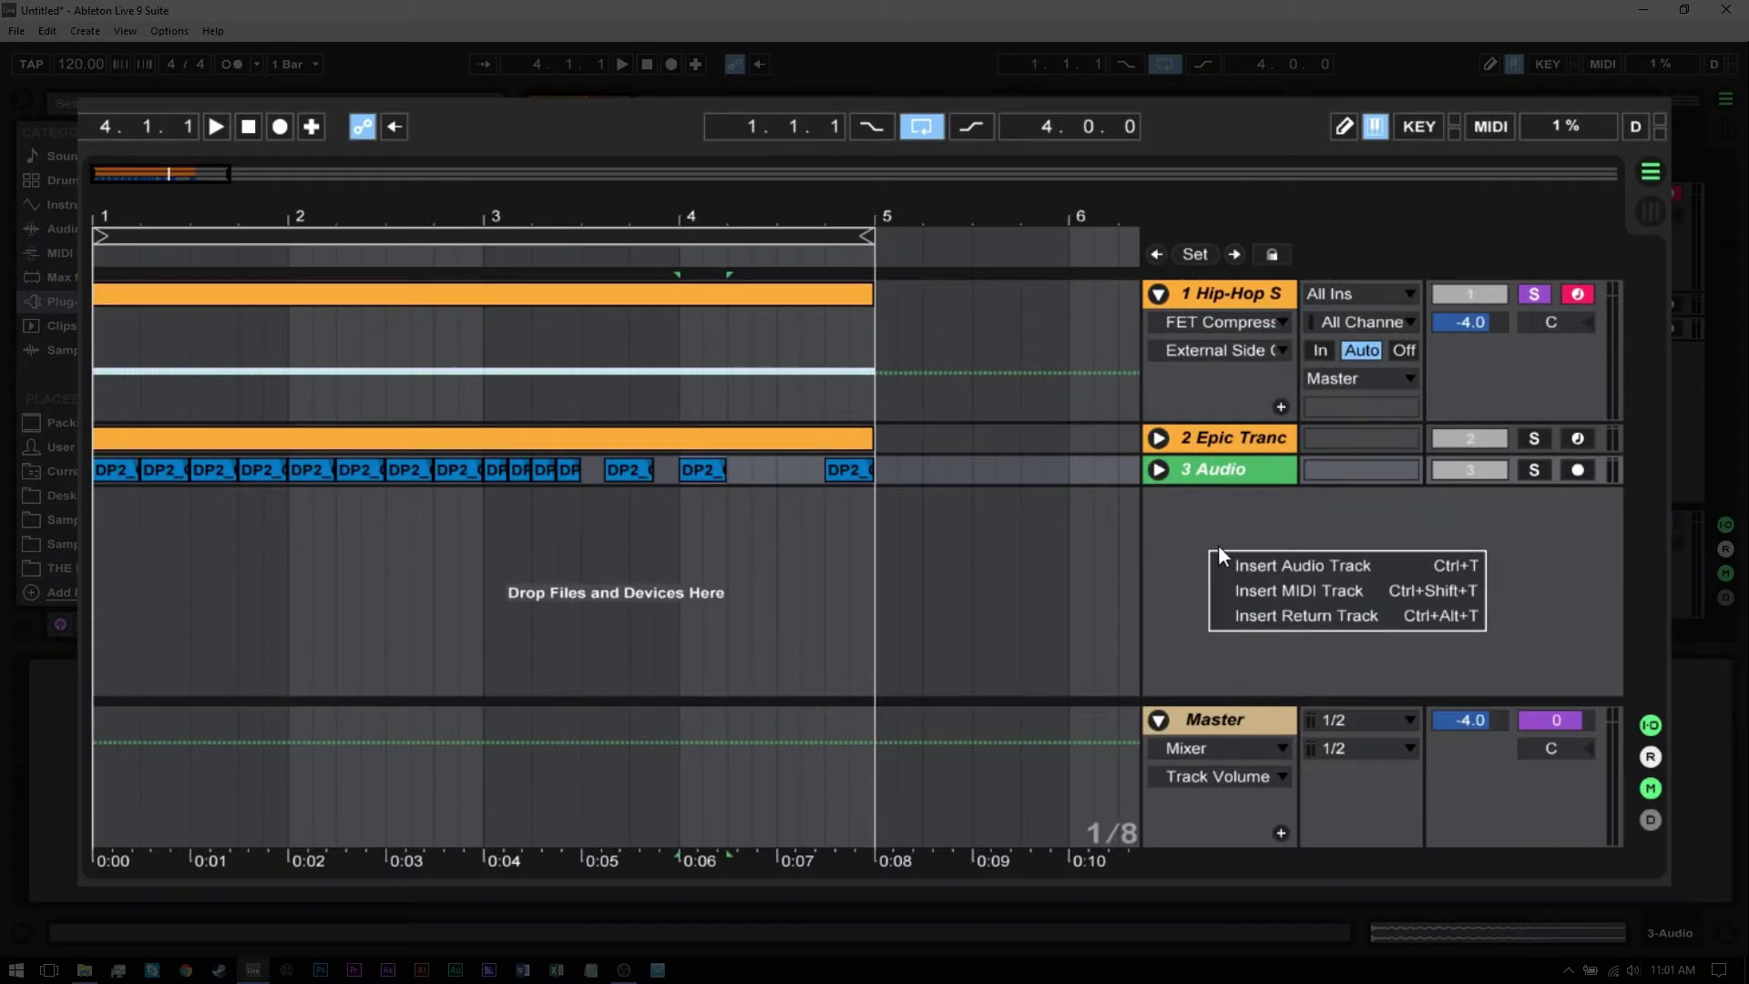
{"action": "left_click", "coordinate": [1279, 615]}
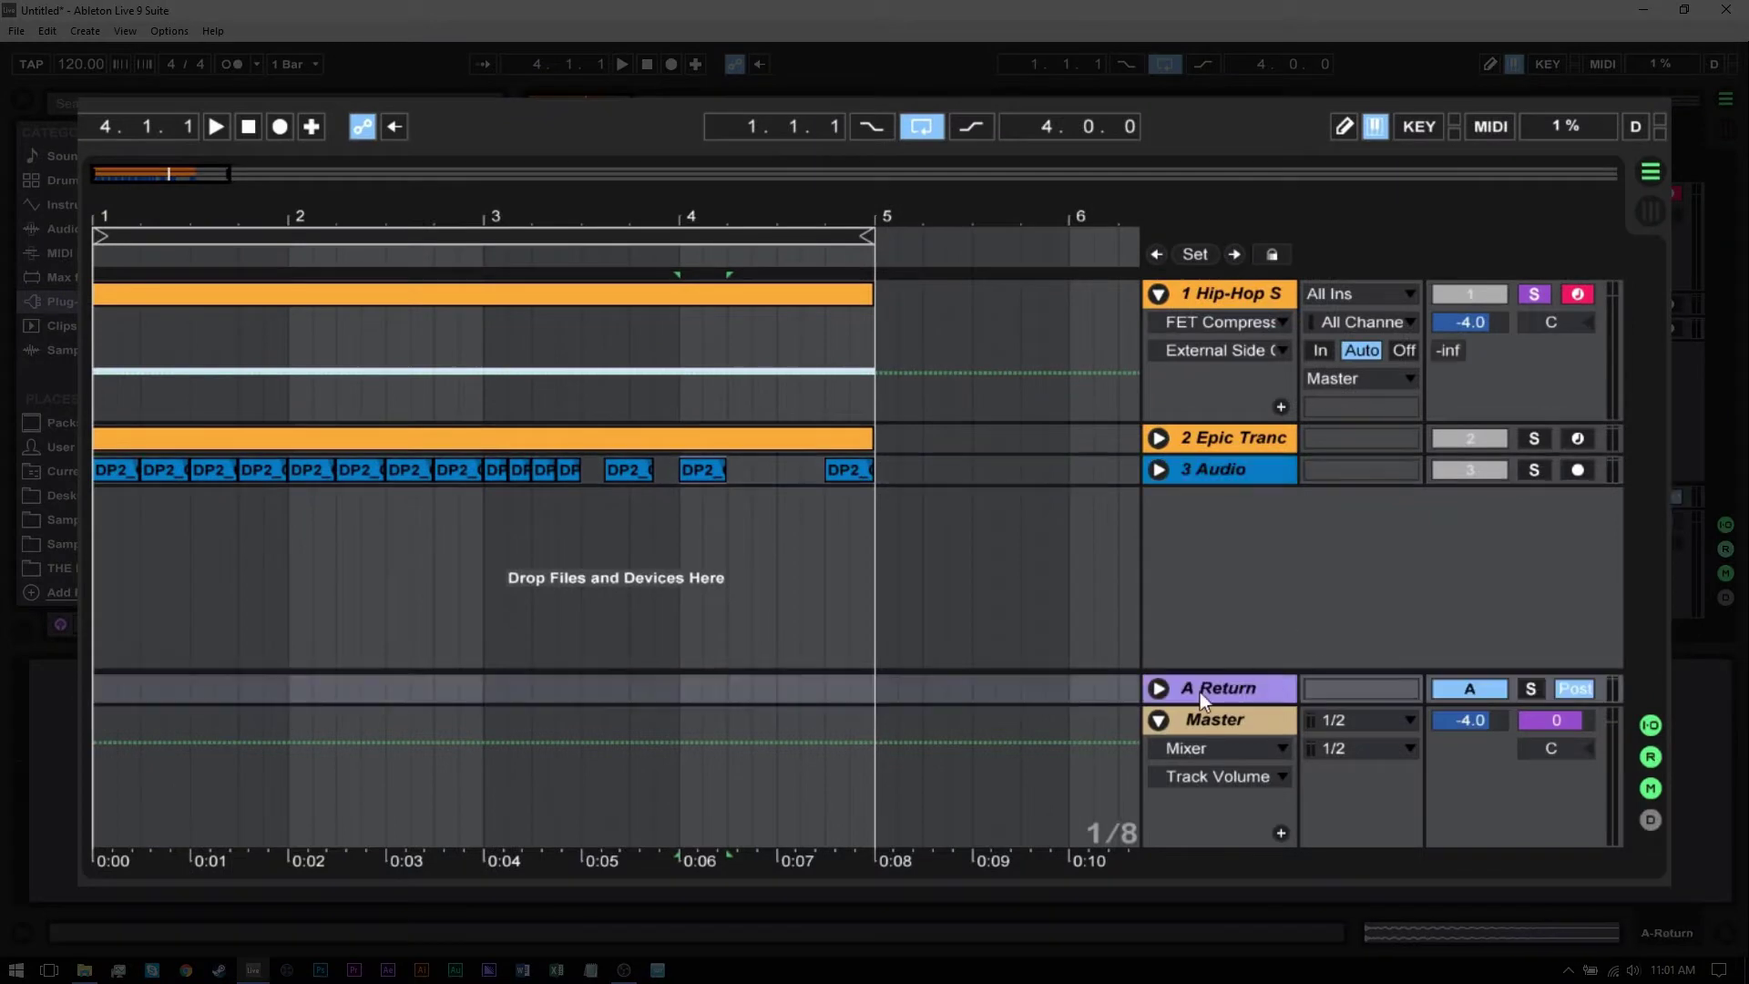
- Raise 3 Audio's Send A to 0 dB, unsolo track 1, and play from near bar 2
{"action": "left_click", "coordinate": [1158, 470]}
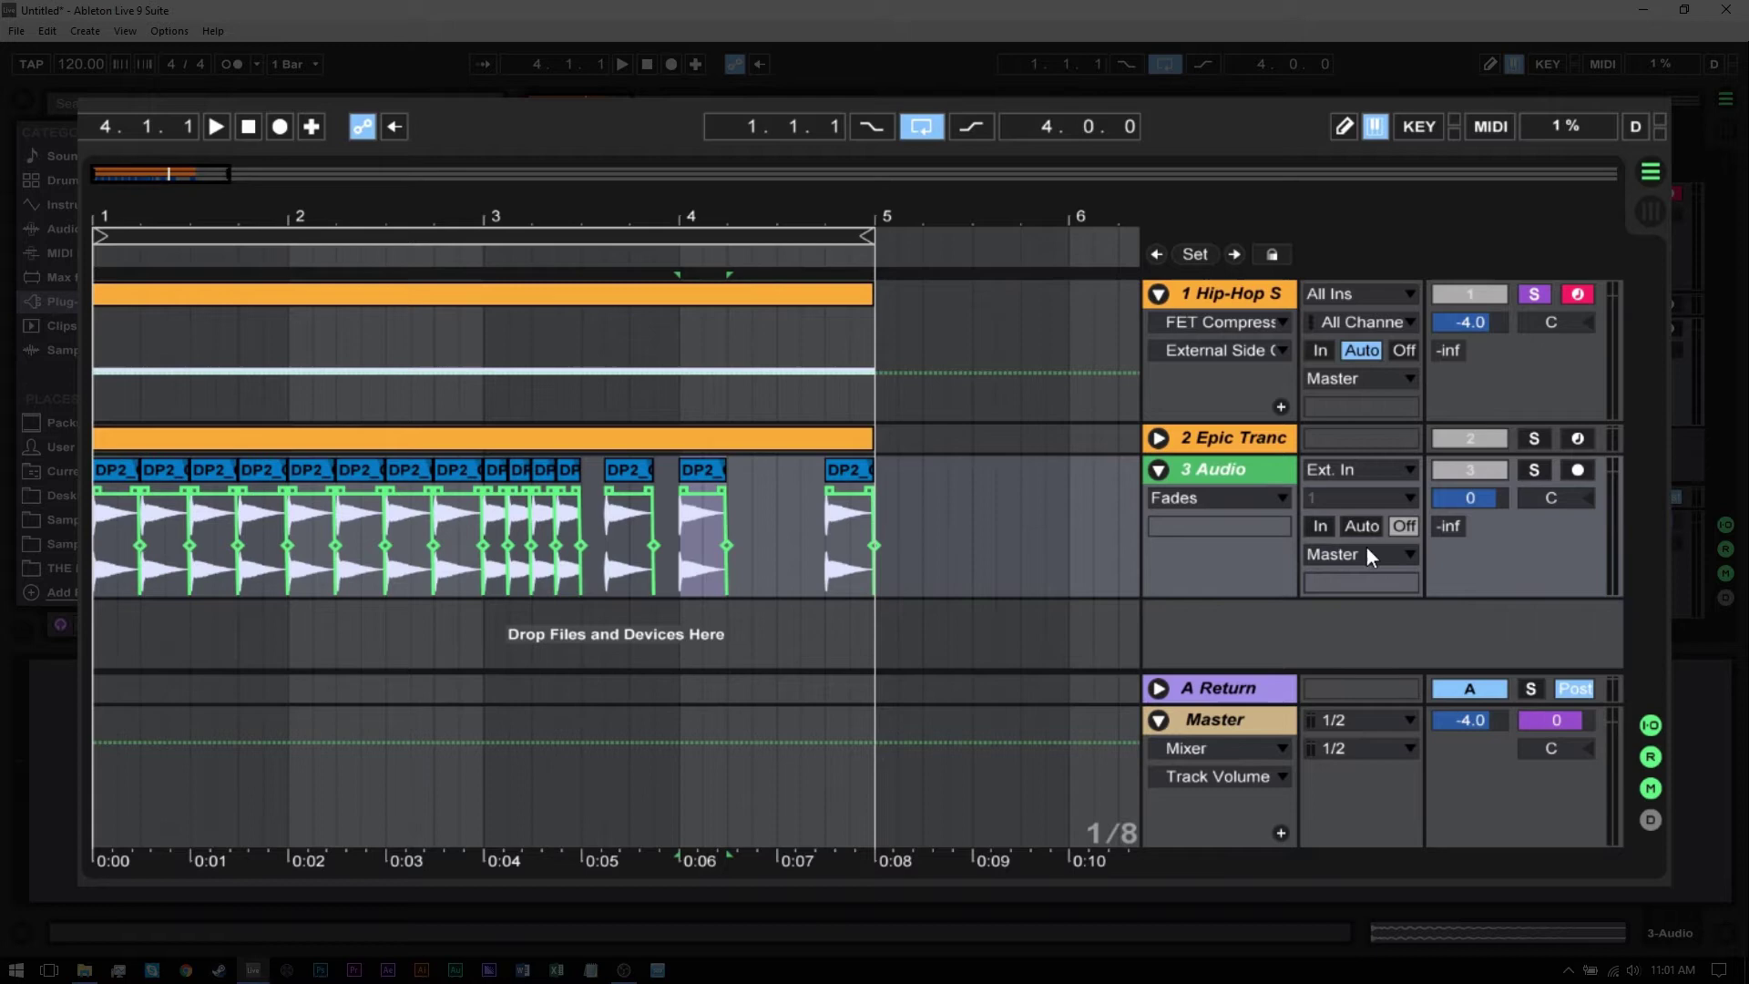
{"action": "left_click_drag", "start_coordinate": [1449, 526], "coordinate": [1448, 469]}
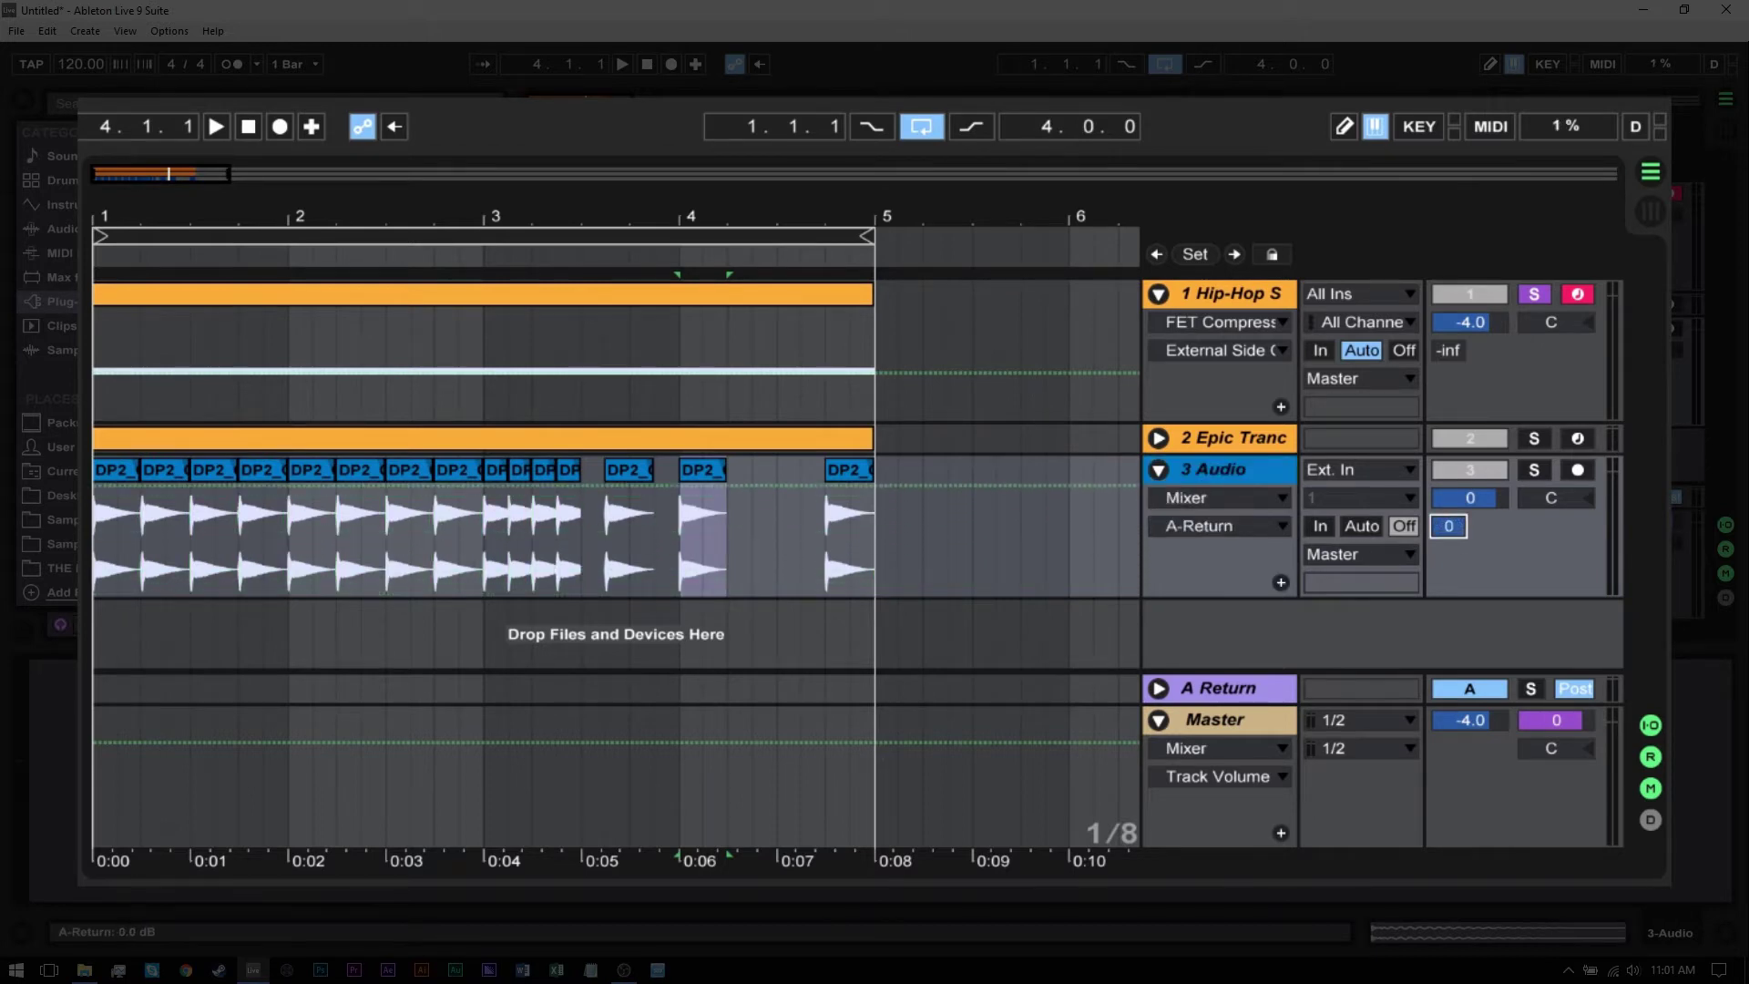
{"action": "key", "text": "space"}
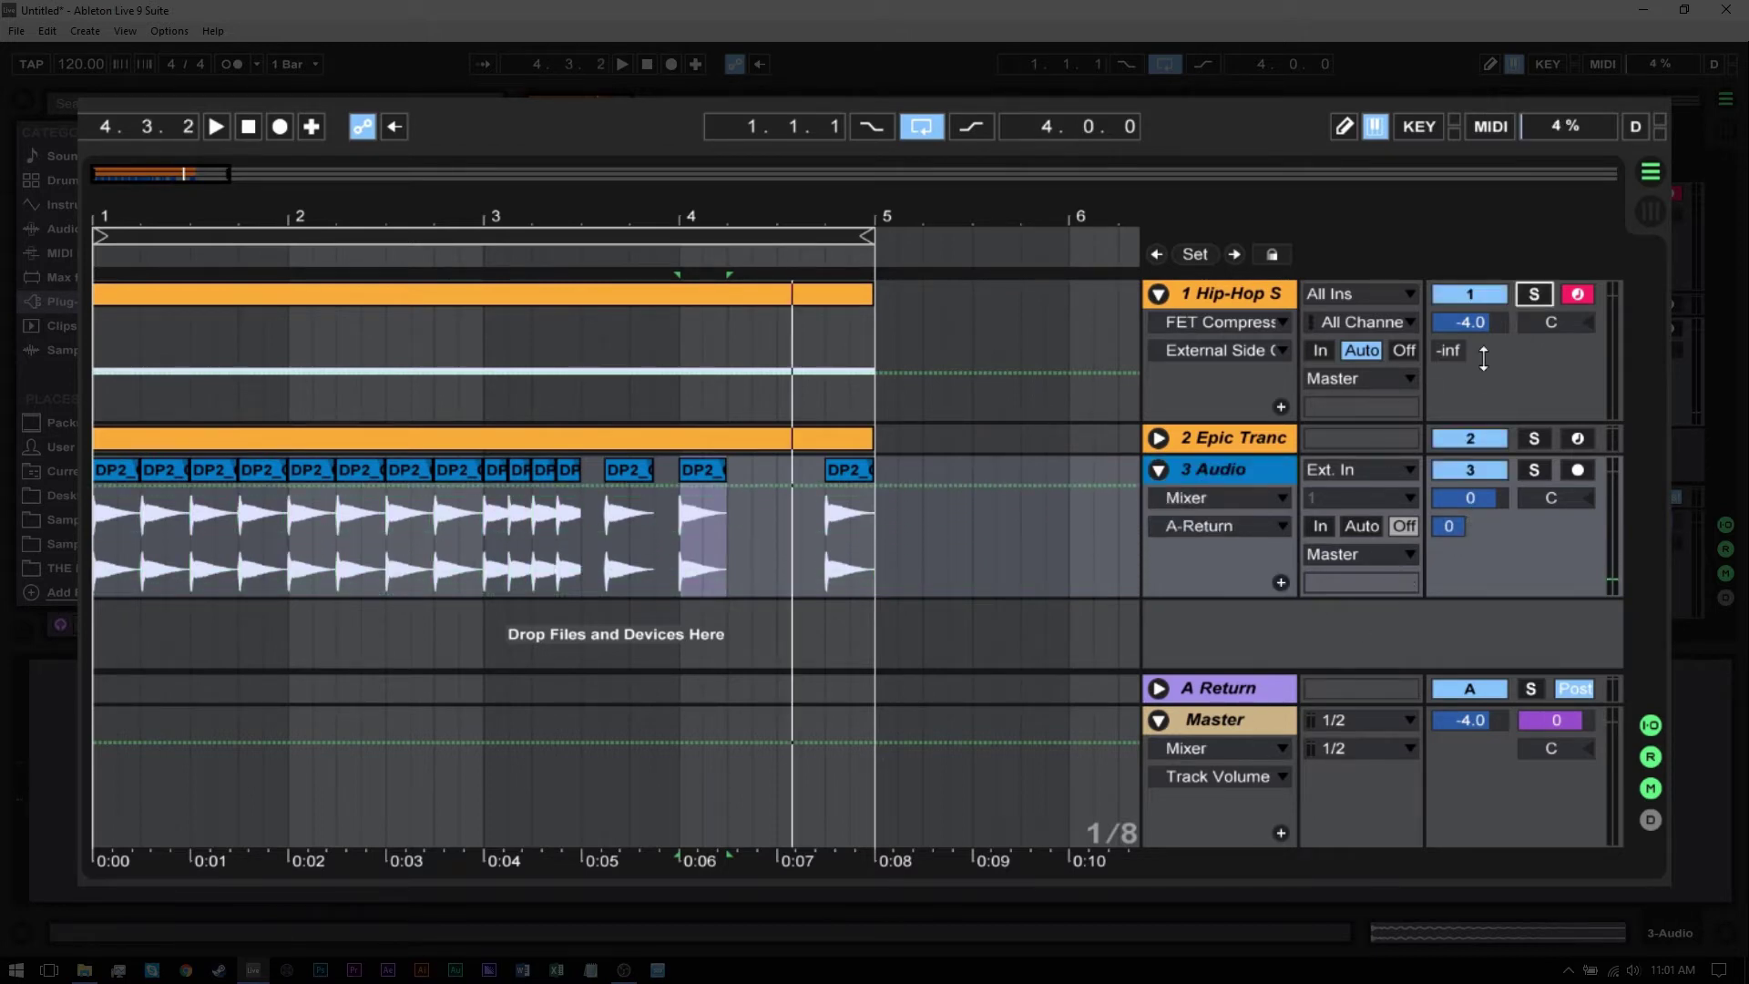
{"action": "key", "text": "space"}
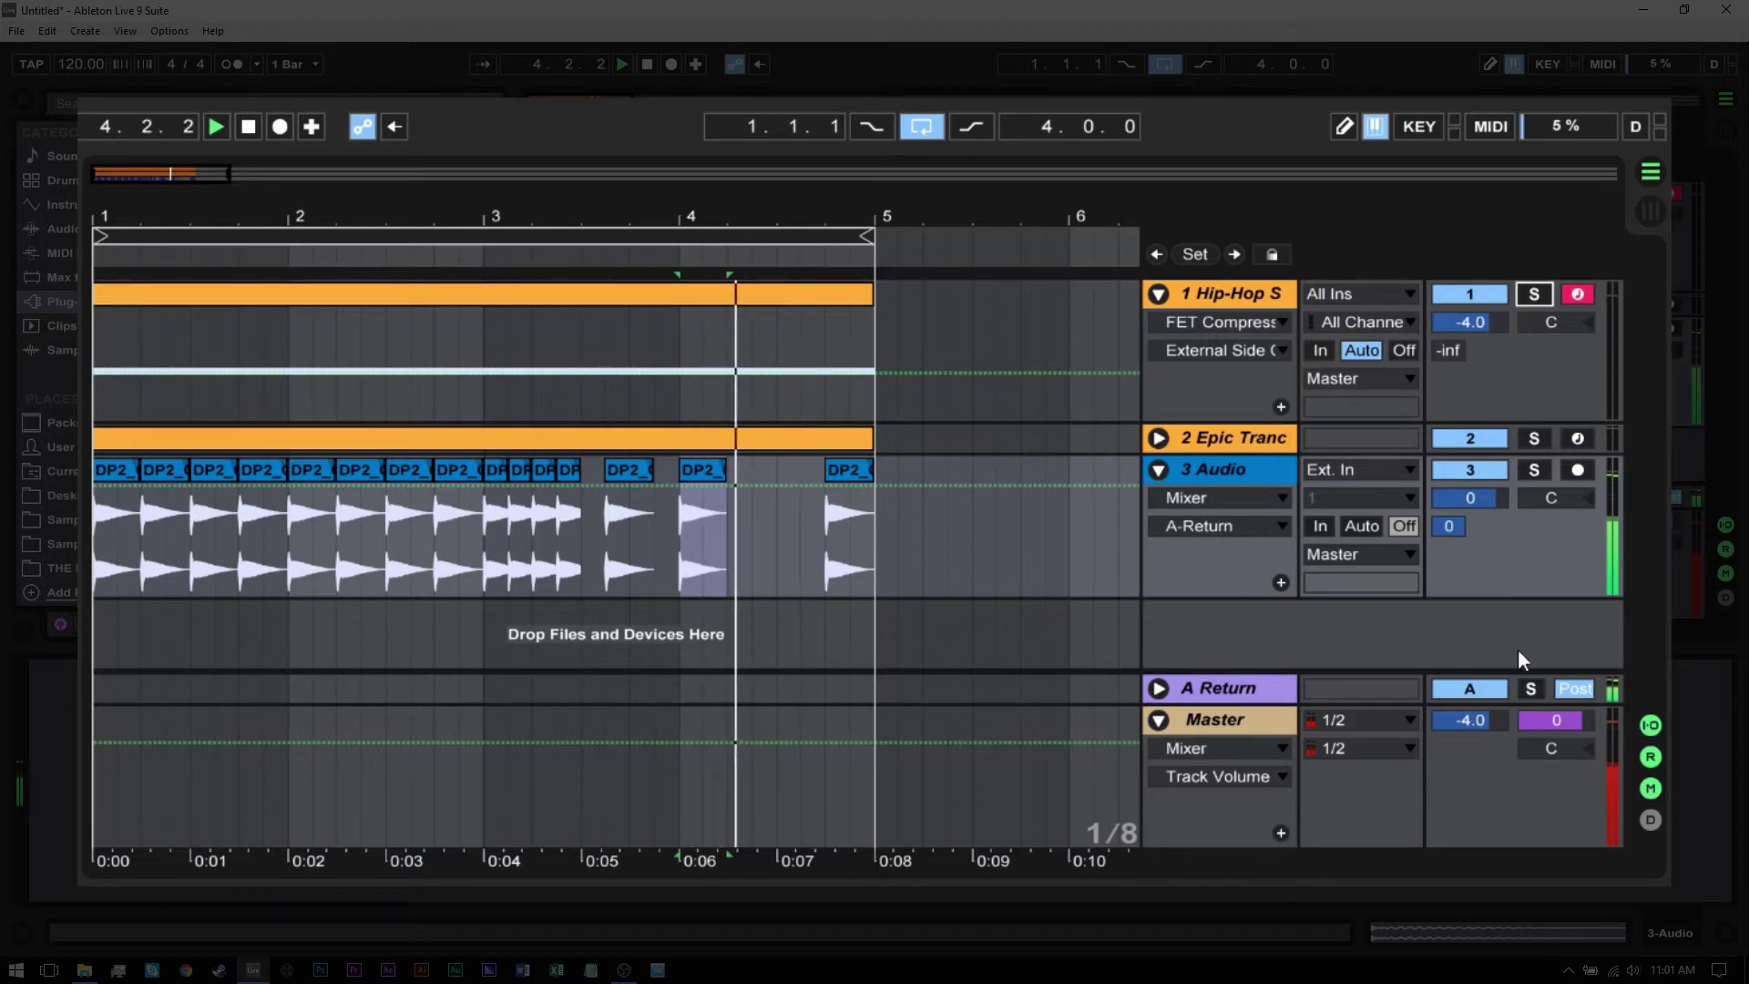
{"action": "left_click", "coordinate": [263, 547]}
{"action": "key", "text": "space"}
{"action": "key", "text": "space"}
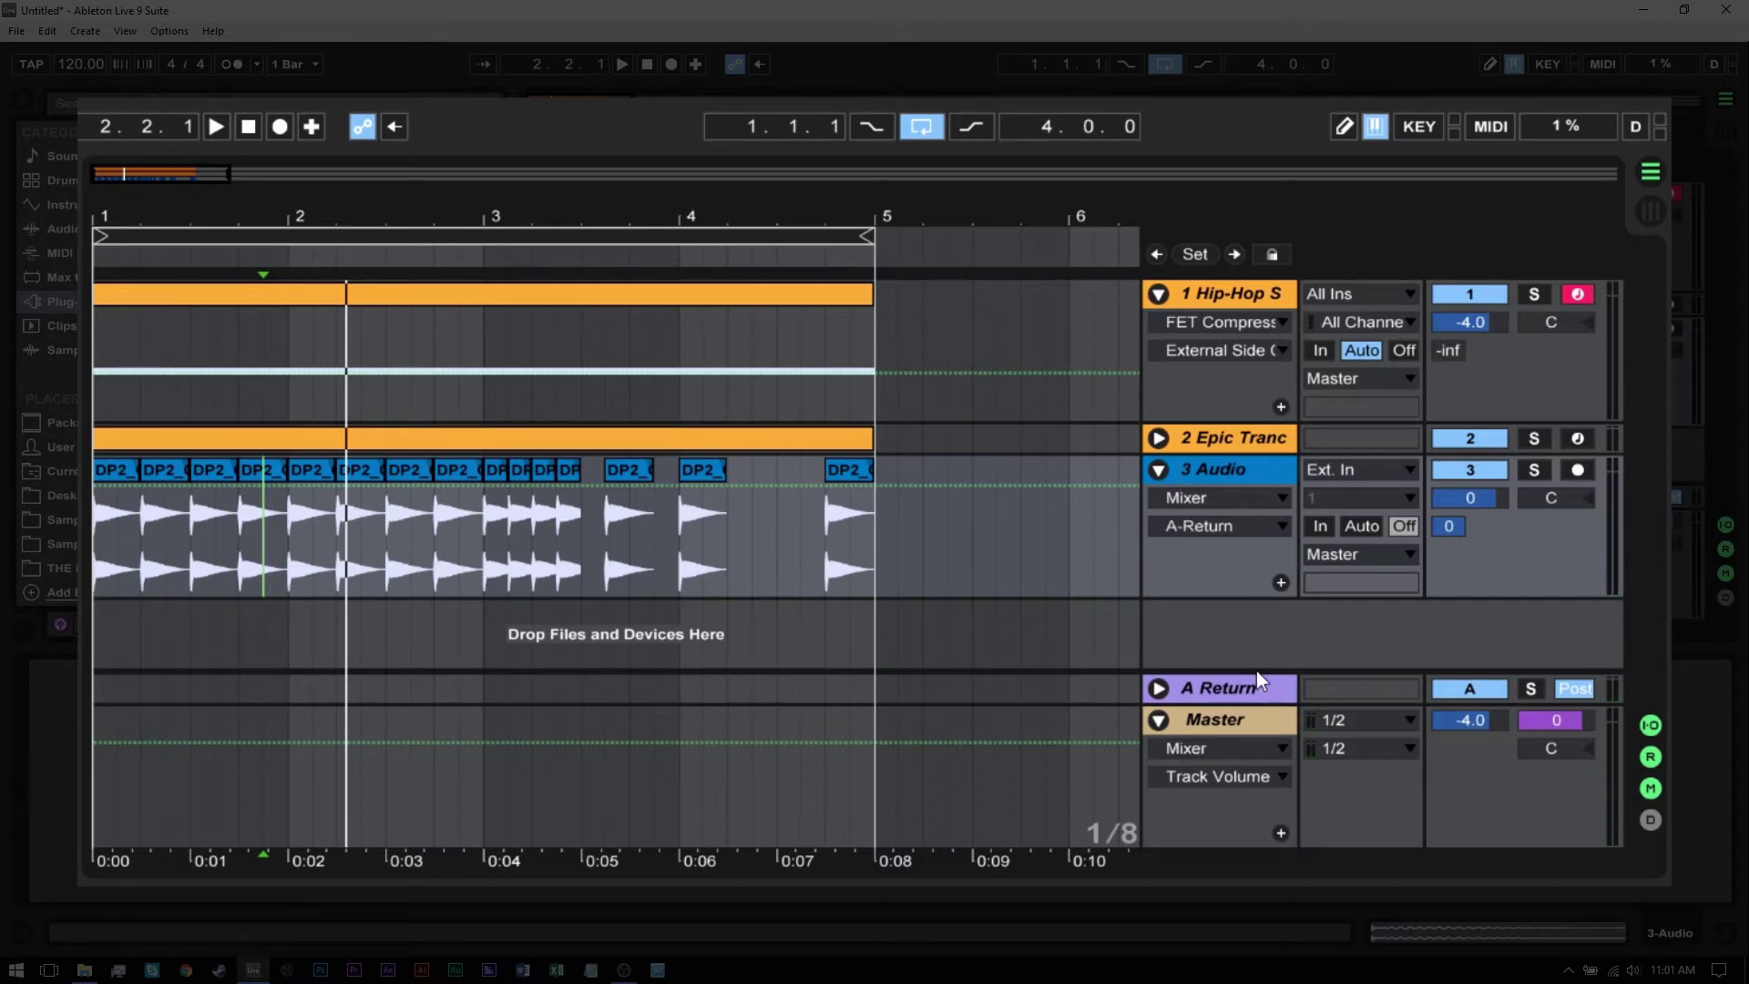
- Route the A Return track's output to 1-Hip-Hop Sub Bass and audition the result
{"action": "left_click", "coordinate": [1159, 690]}
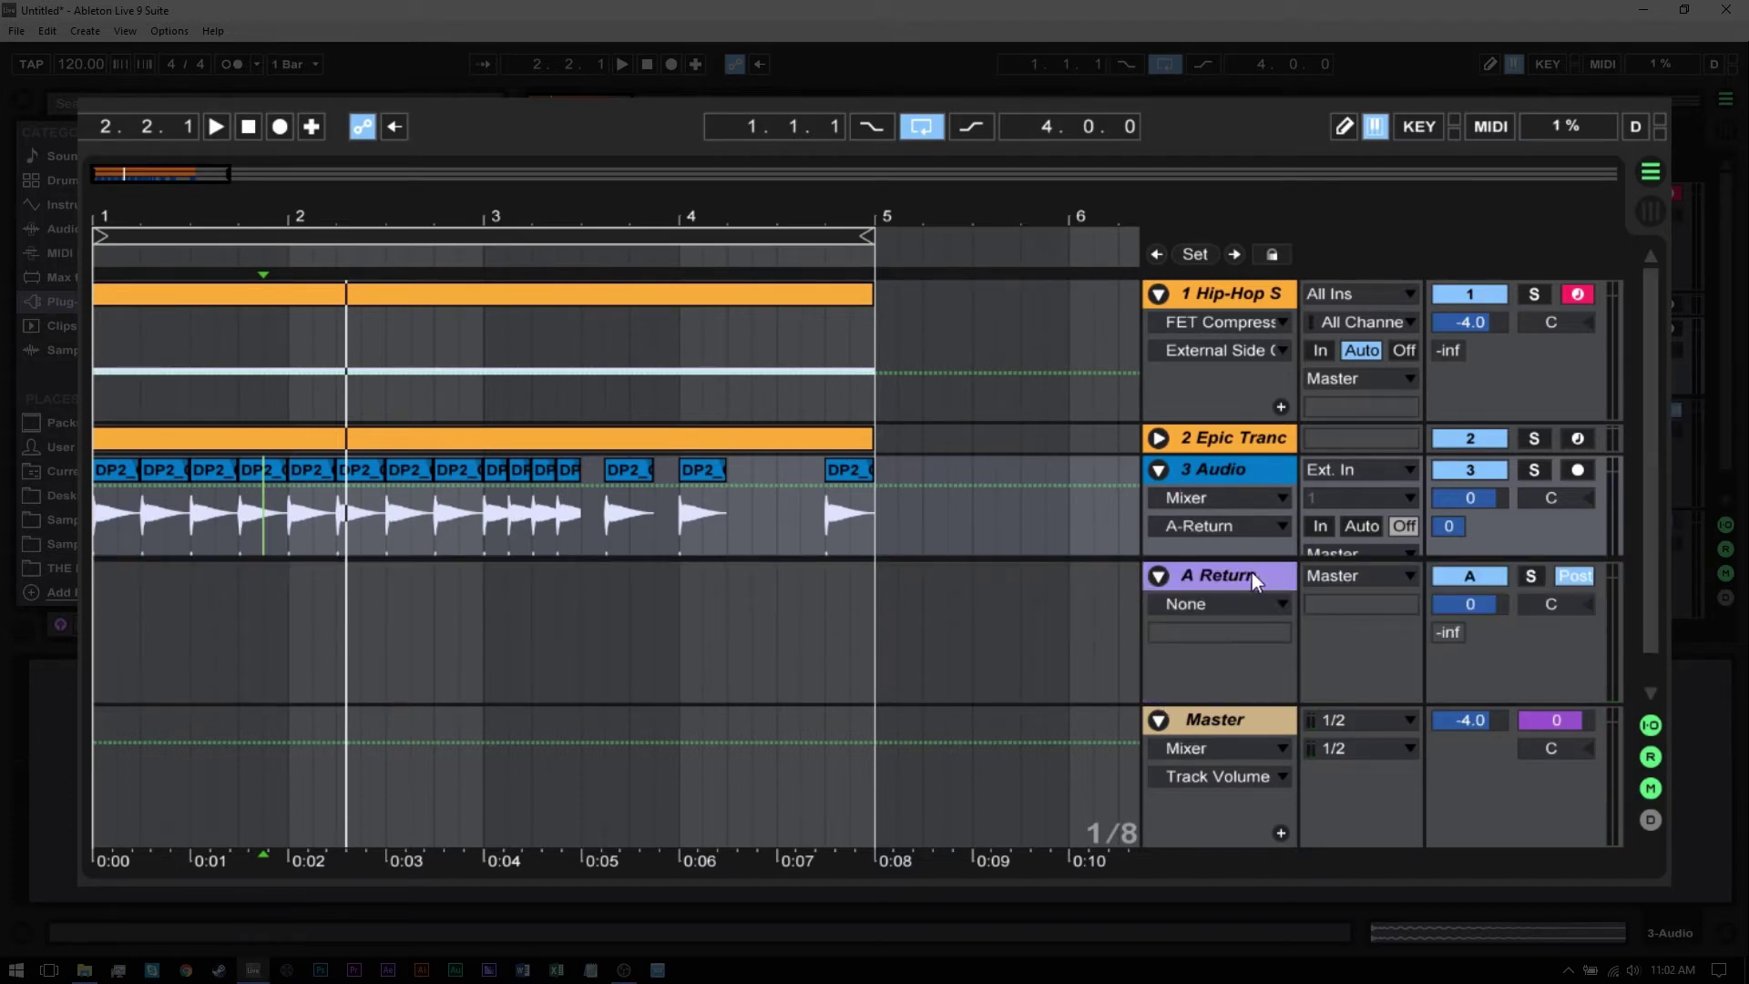
{"action": "left_click", "coordinate": [1335, 575]}
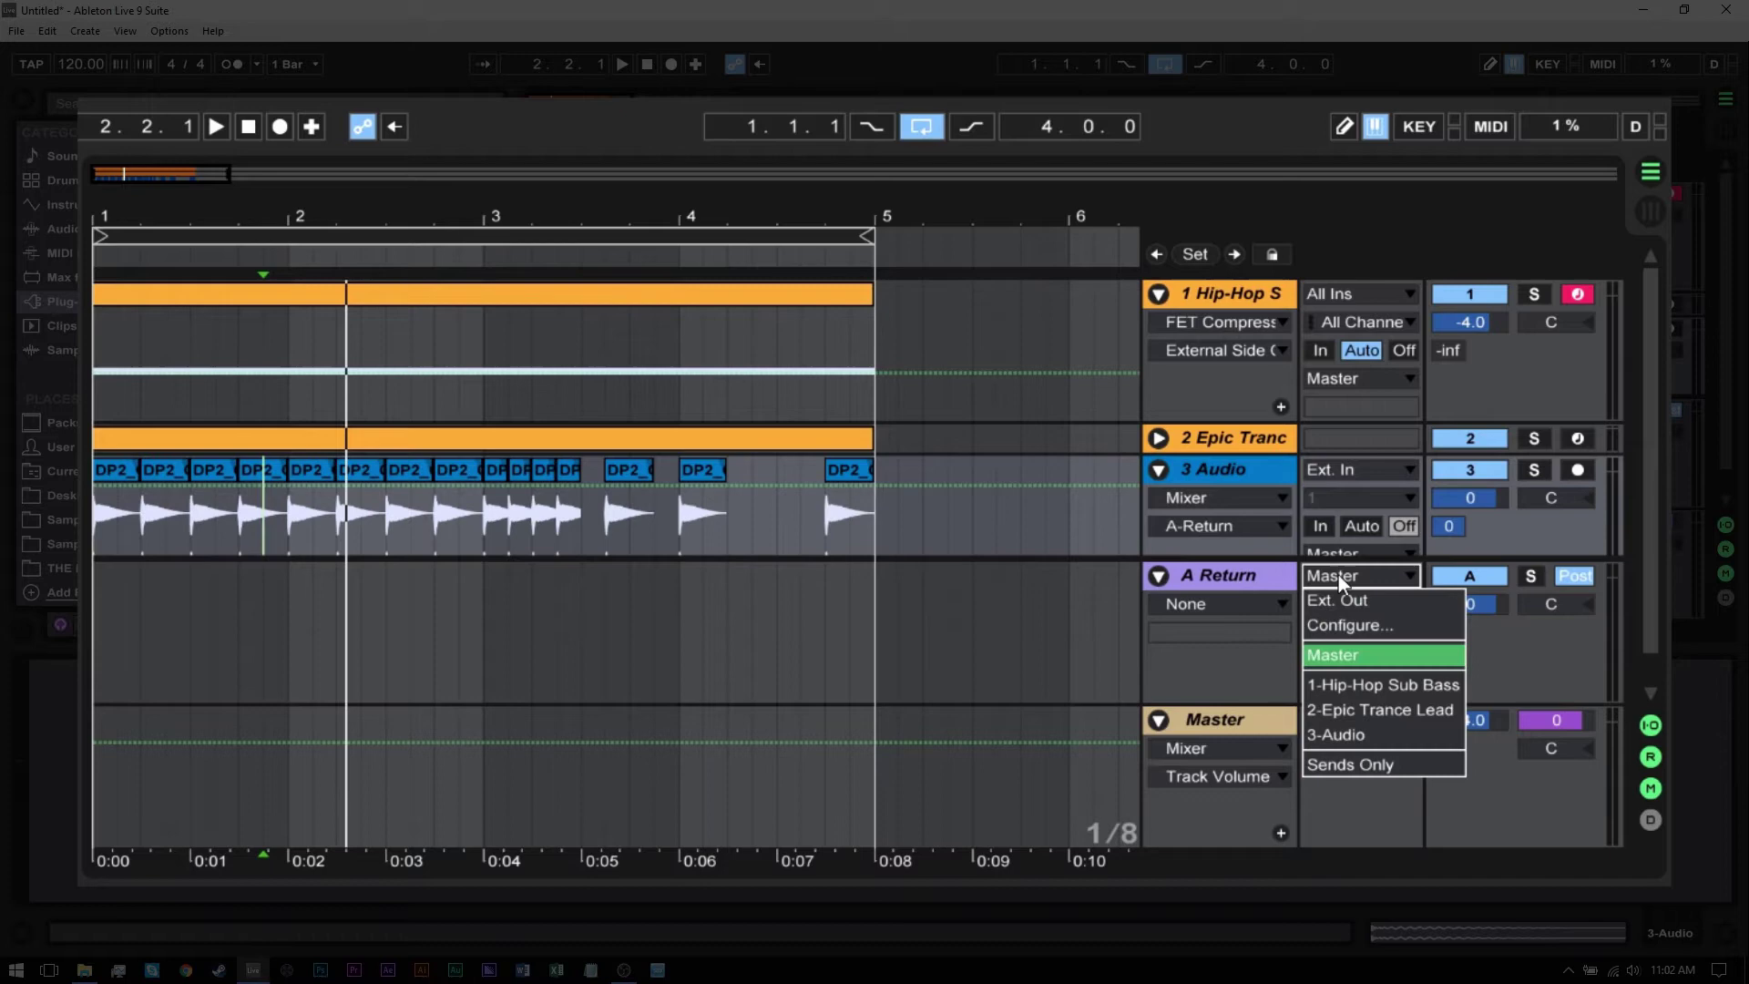
{"action": "left_click", "coordinate": [1381, 686]}
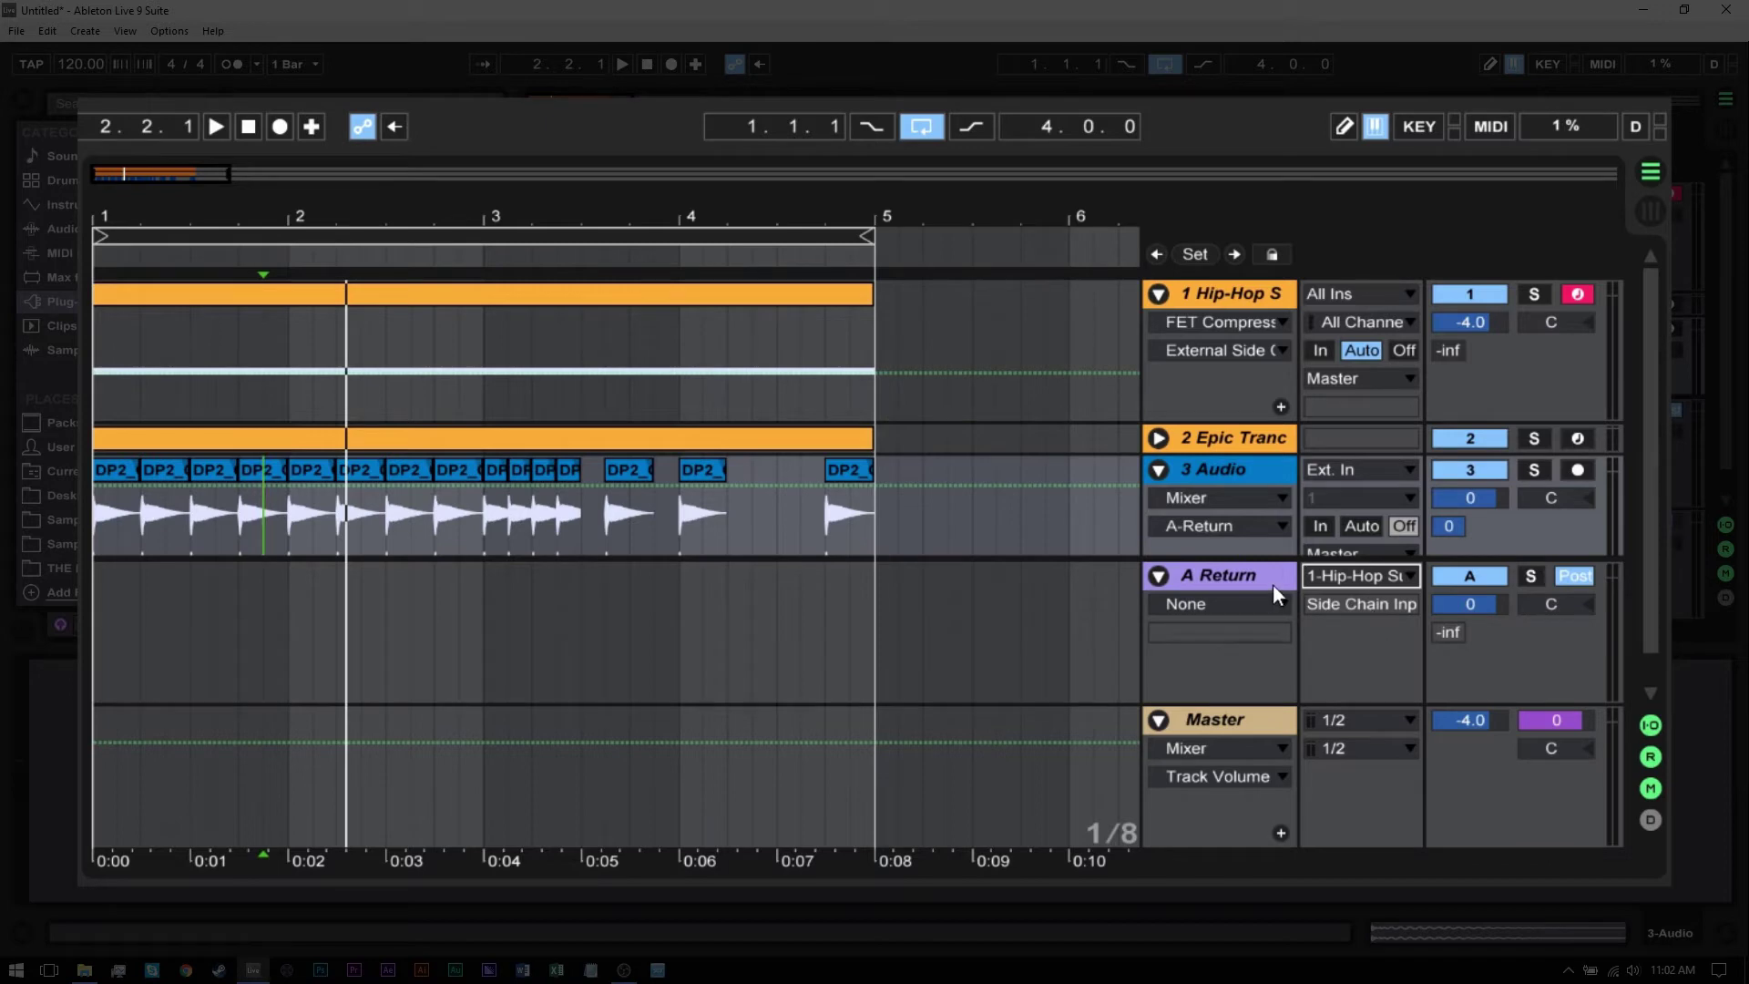
{"action": "key", "text": "space"}
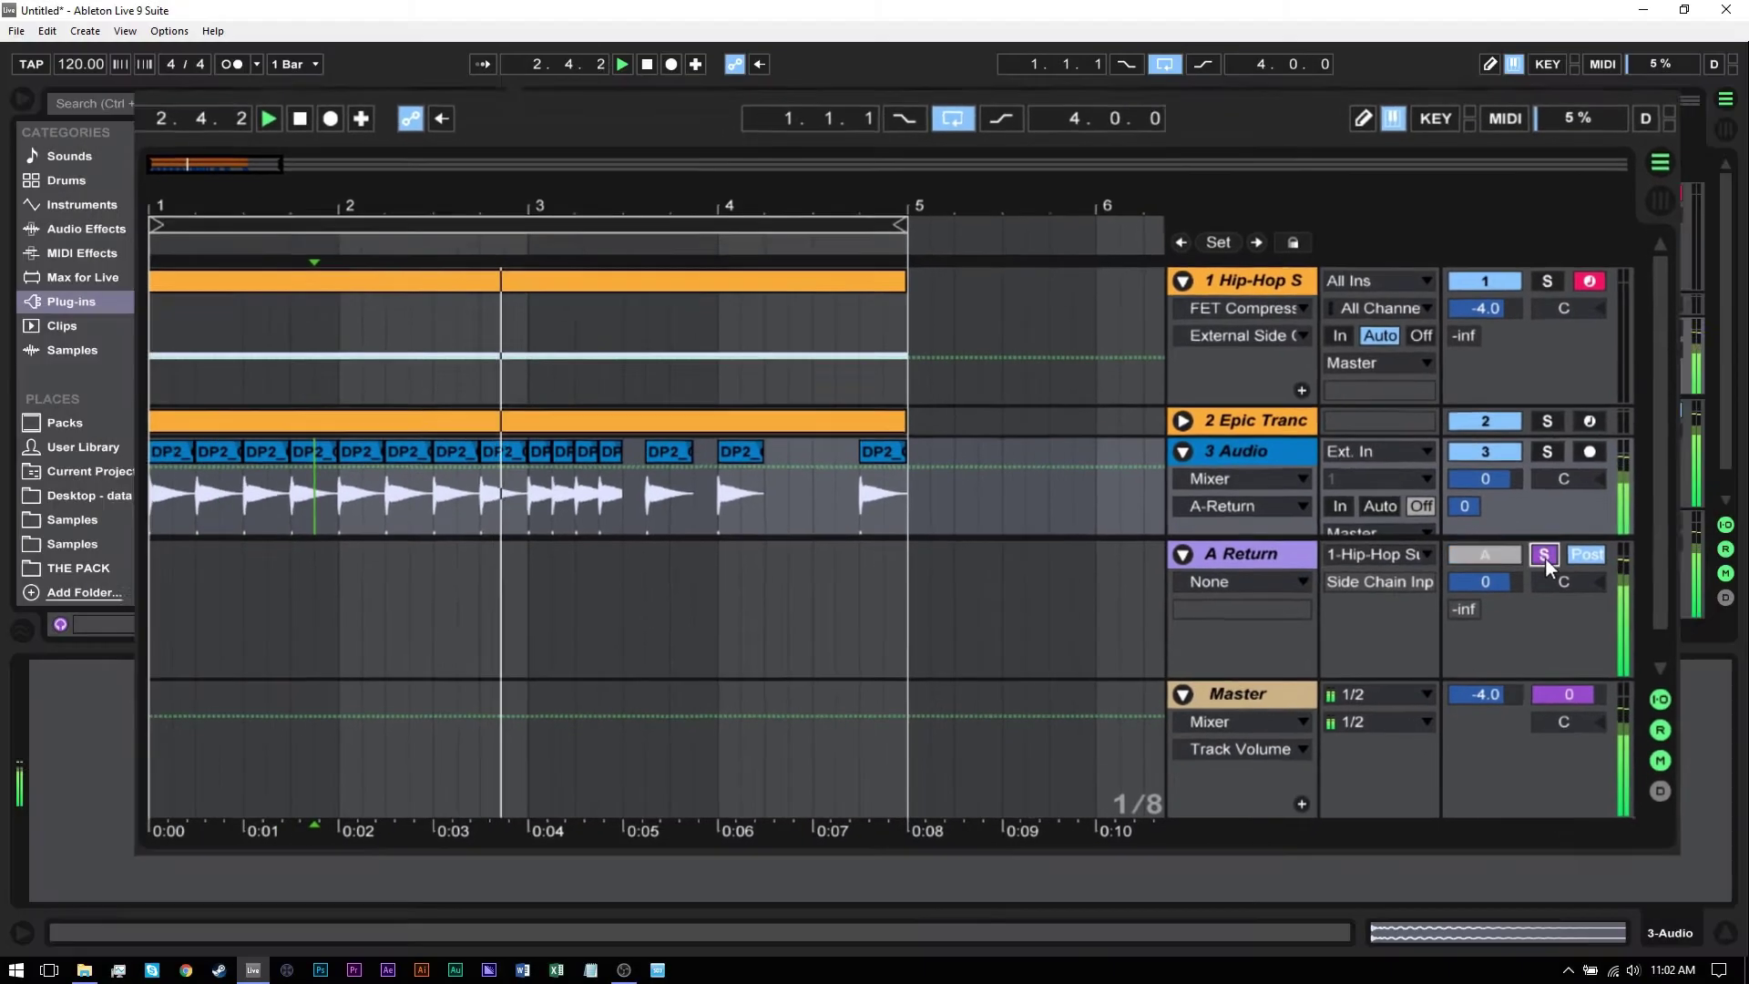
{"action": "key", "text": "shift+Tab"}
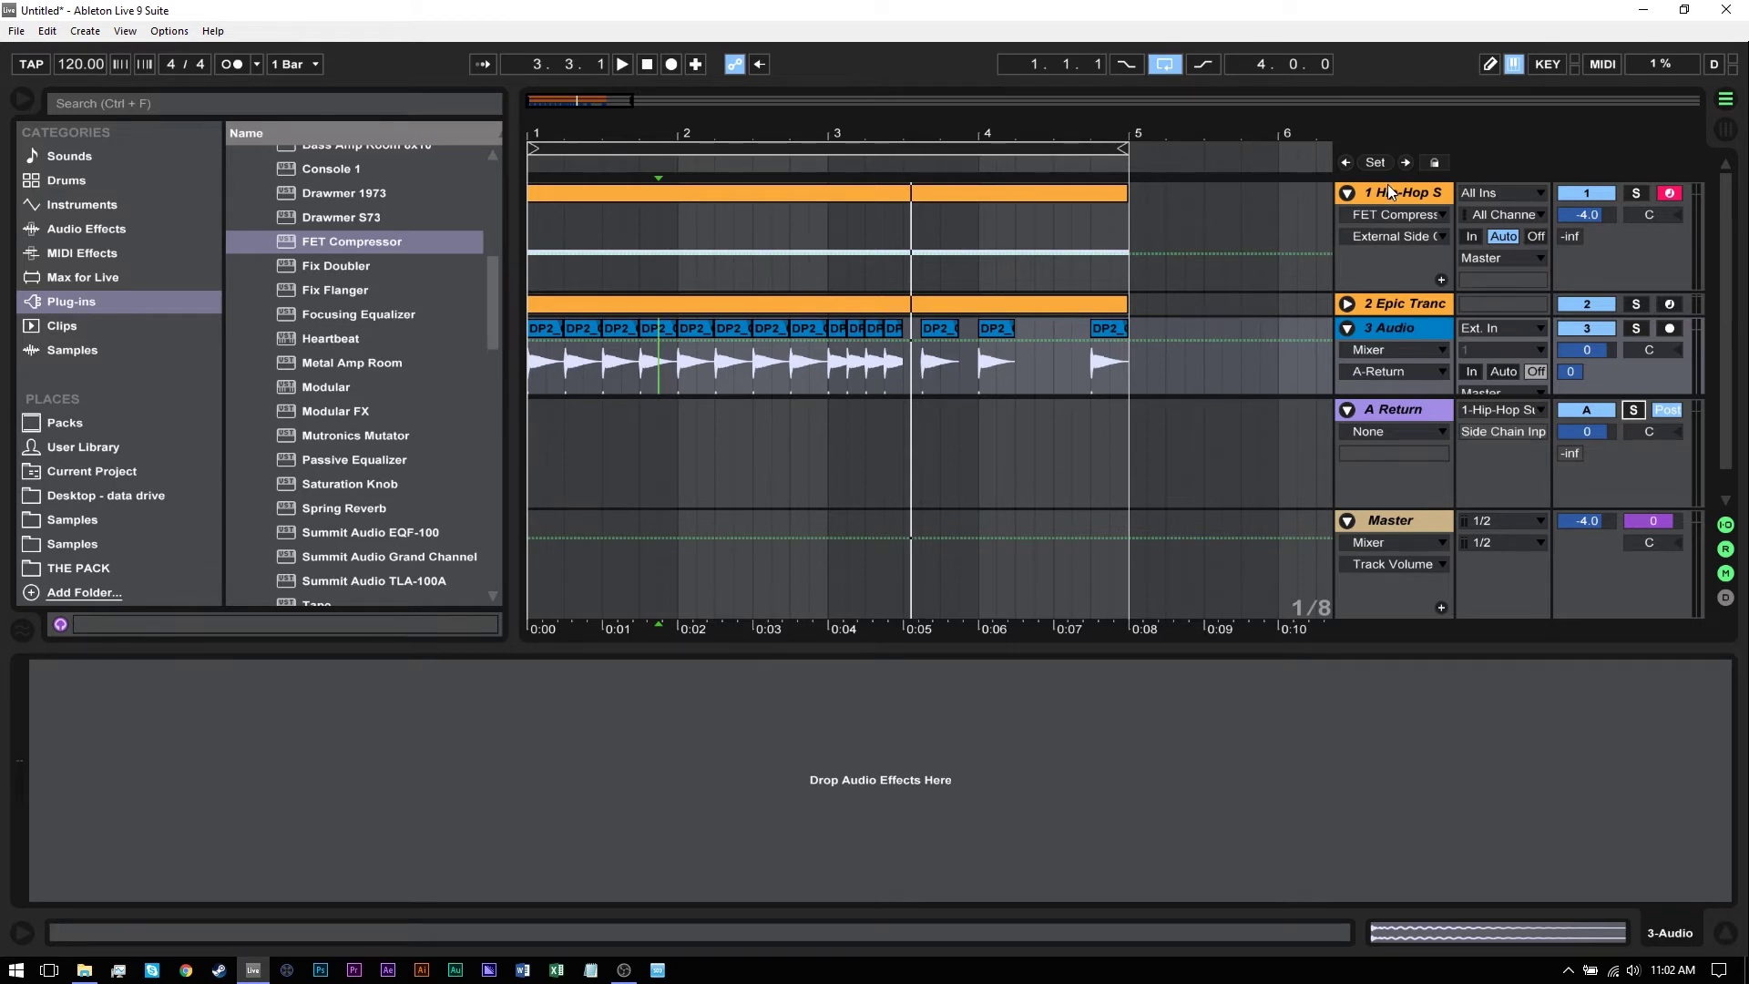
- Play the song, mute the Hip-Hop Sub Bass track, and fold A Return
{"action": "left_click", "coordinate": [622, 64]}
{"action": "left_click", "coordinate": [1615, 196]}
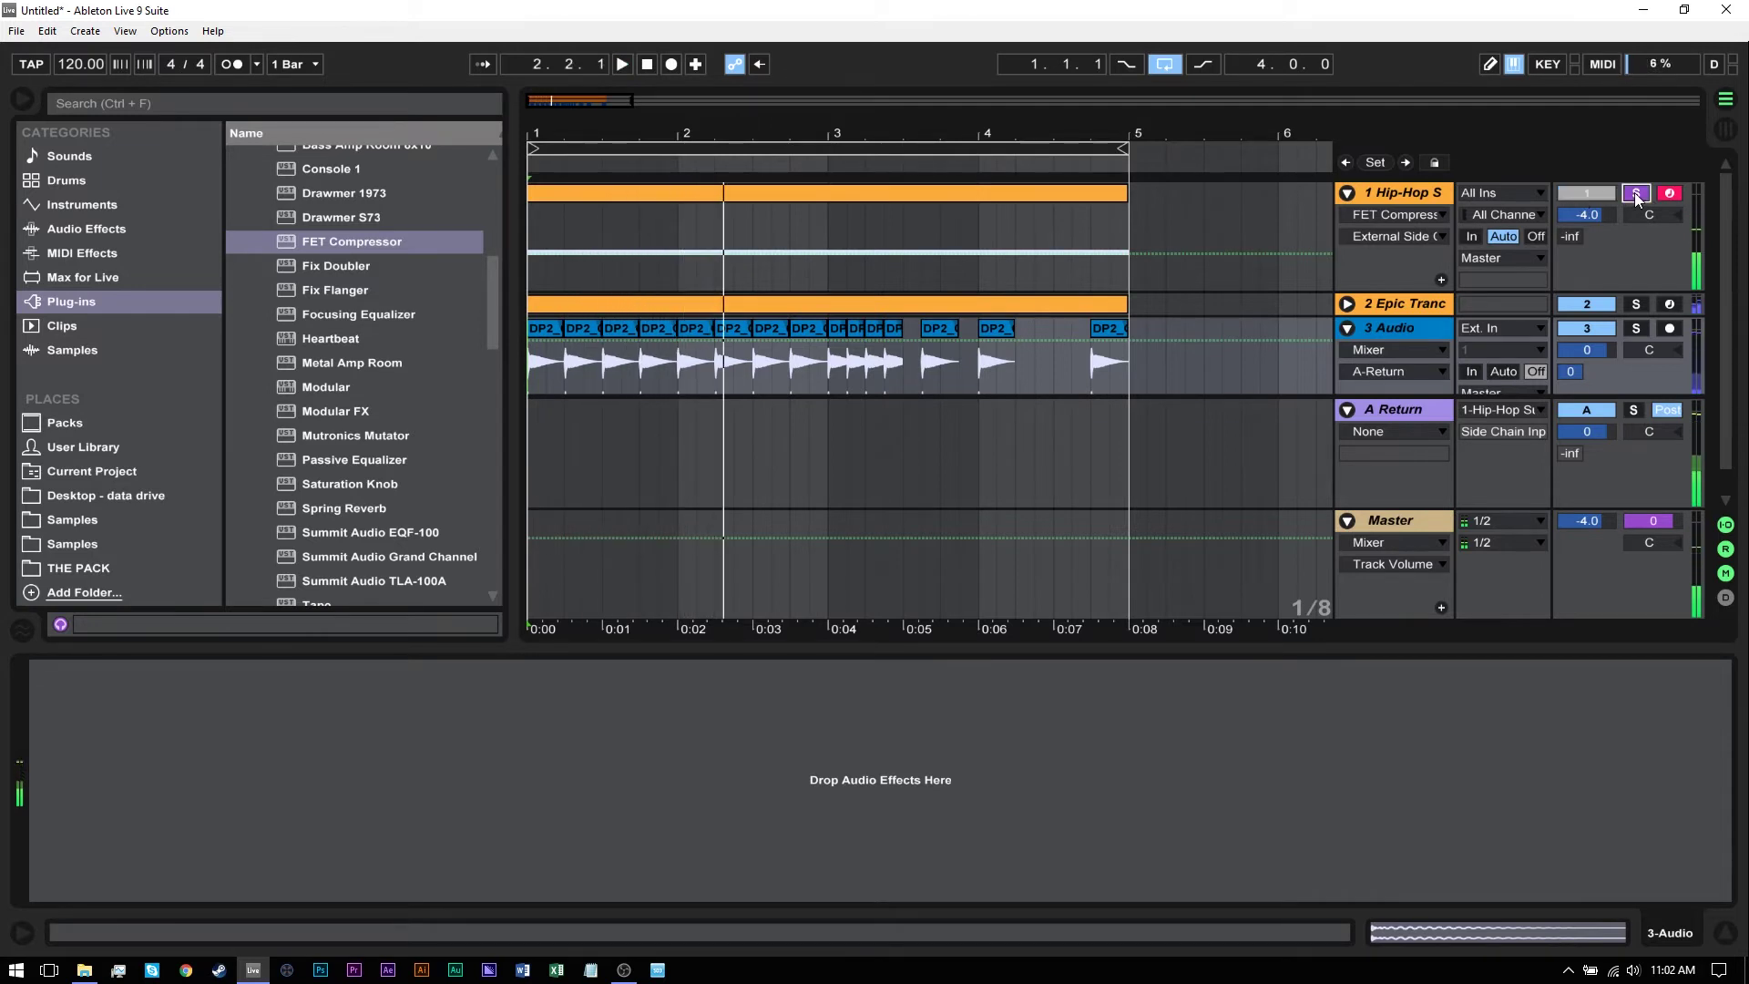
{"action": "left_click", "coordinate": [1346, 412]}
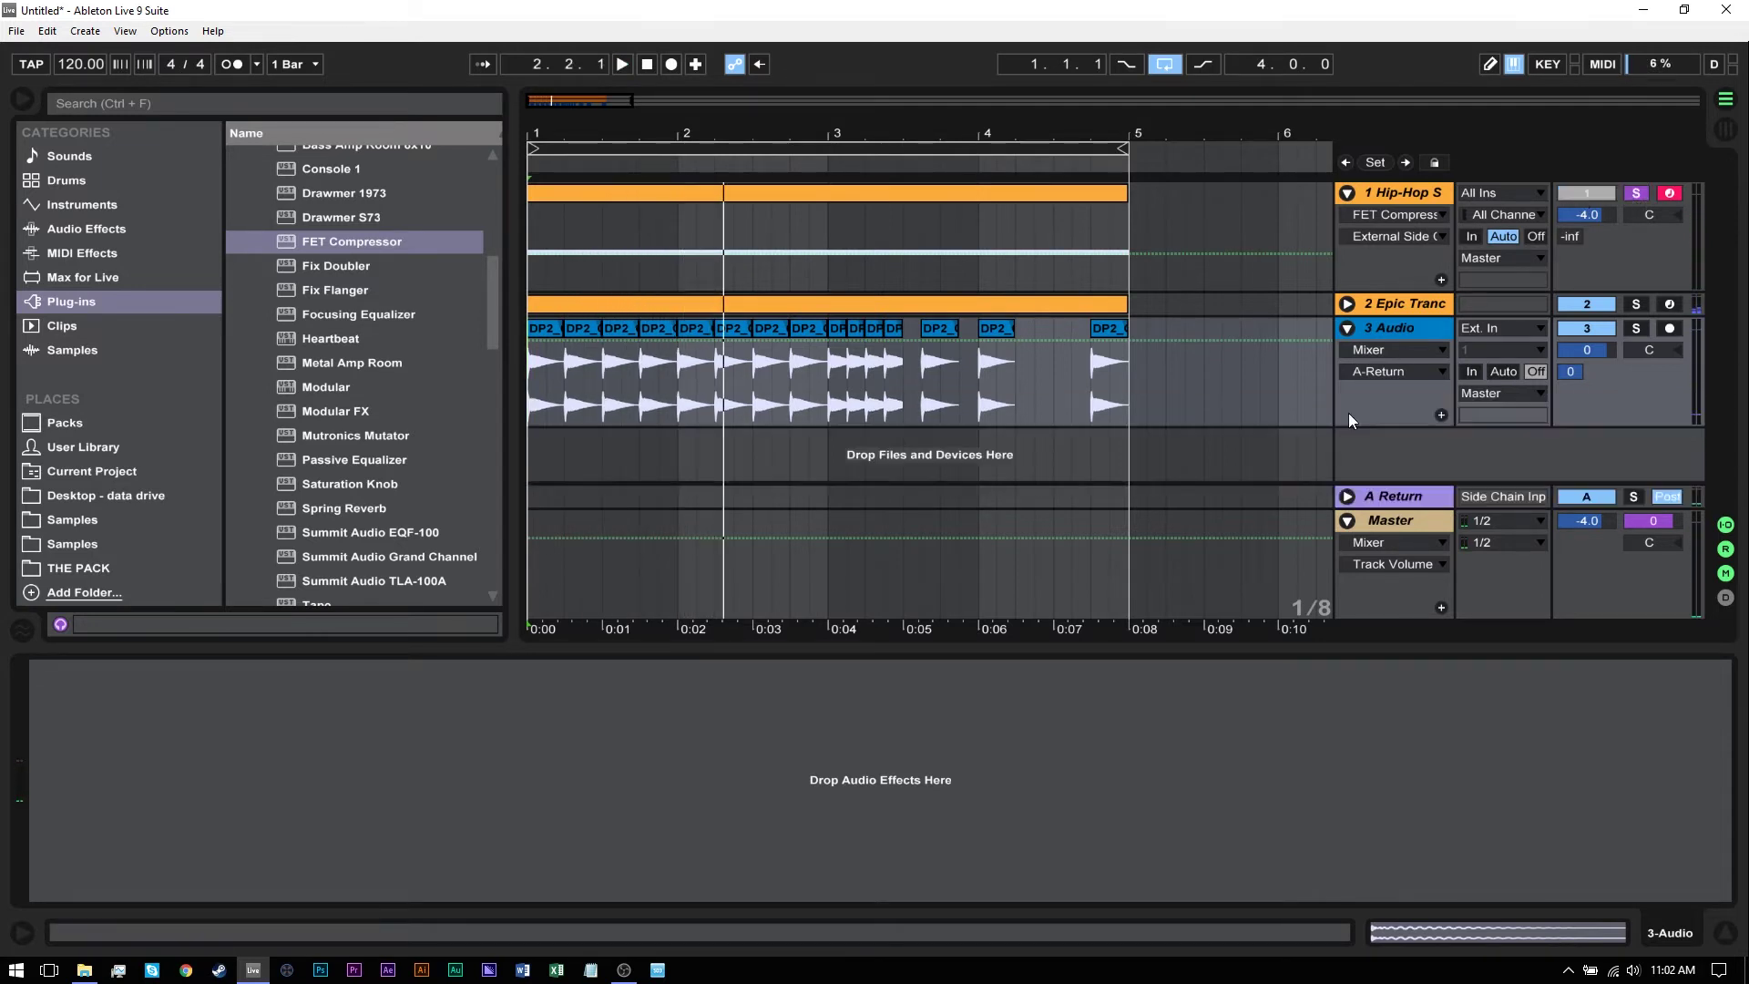
- Move the second kick clip on 3 Audio to 1.3.3 and play the arrangement
{"action": "left_click", "coordinate": [997, 400]}
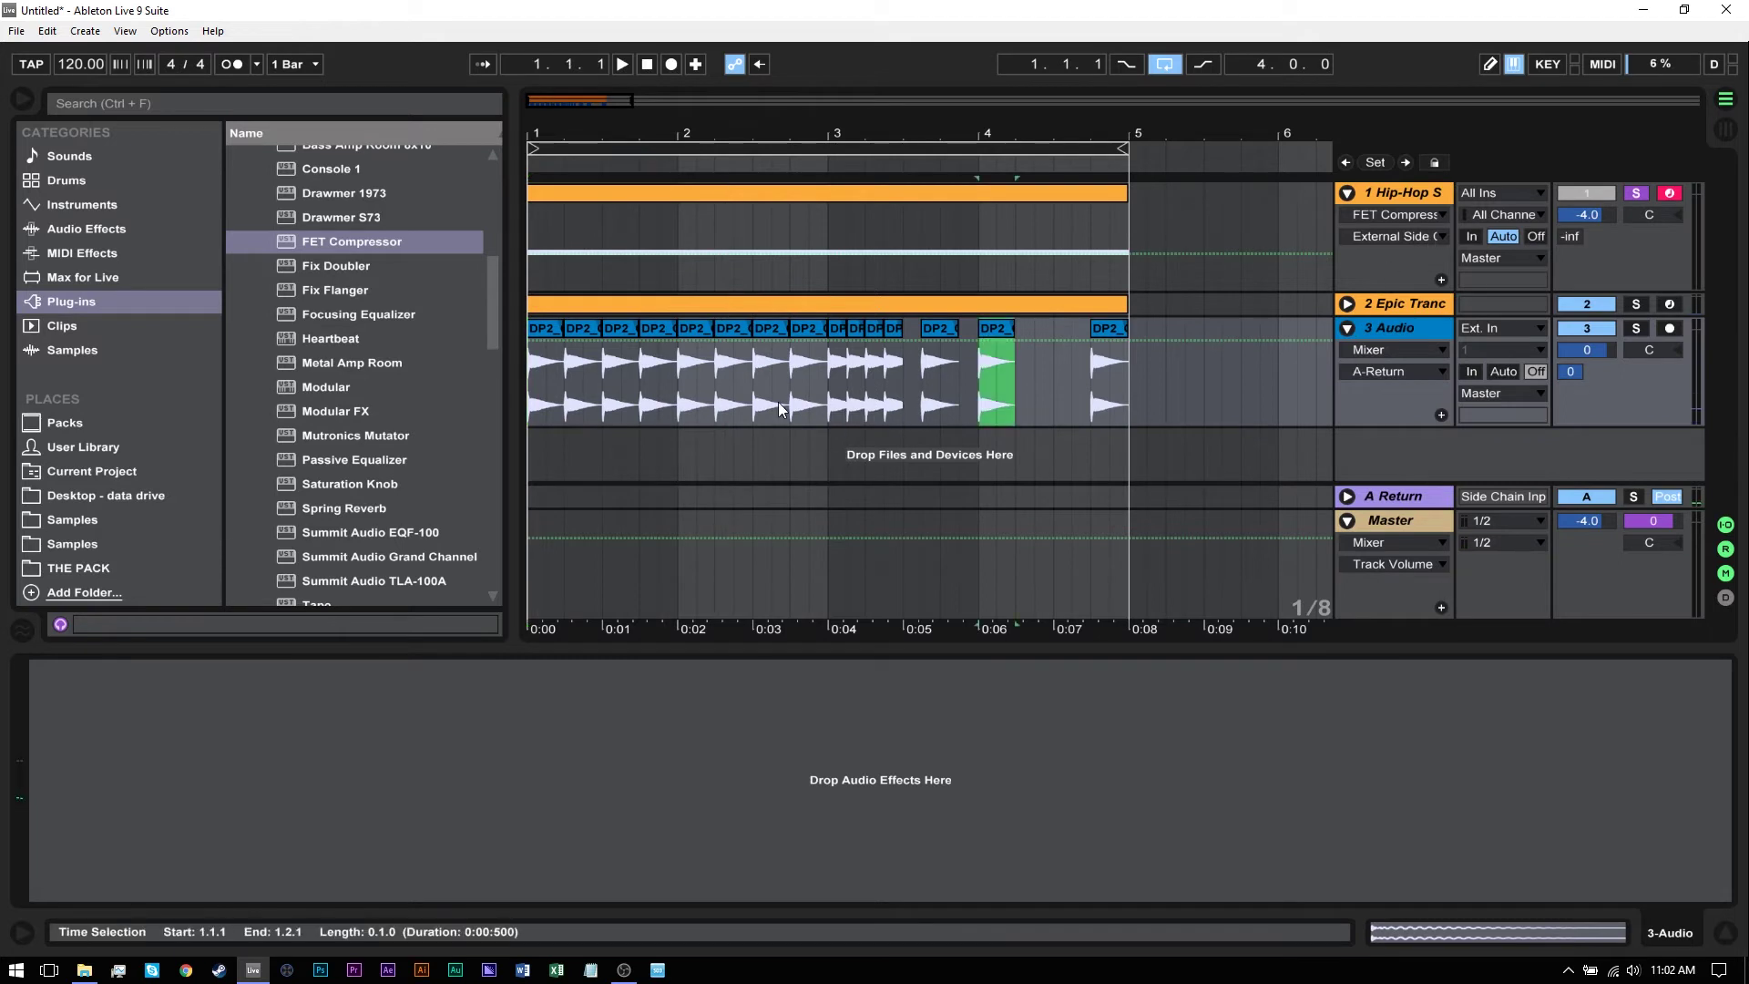
{"action": "left_click", "coordinate": [581, 331]}
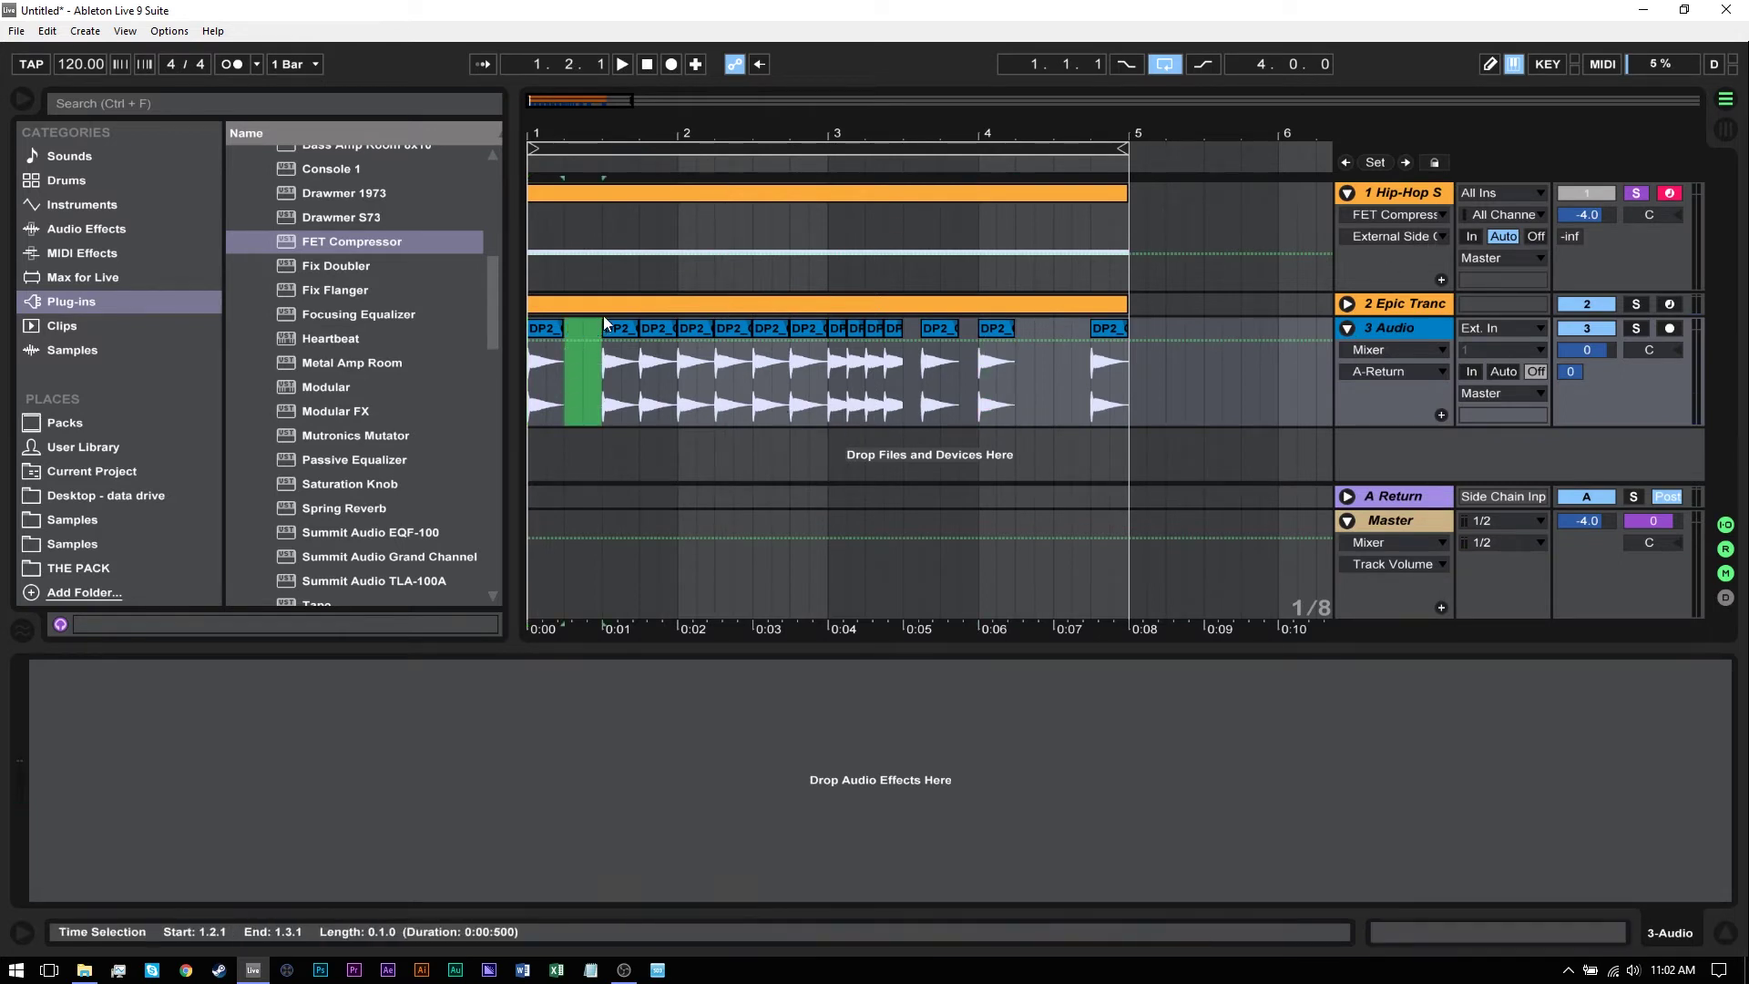
{"action": "left_click_drag", "start_coordinate": [574, 330], "coordinate": [631, 347]}
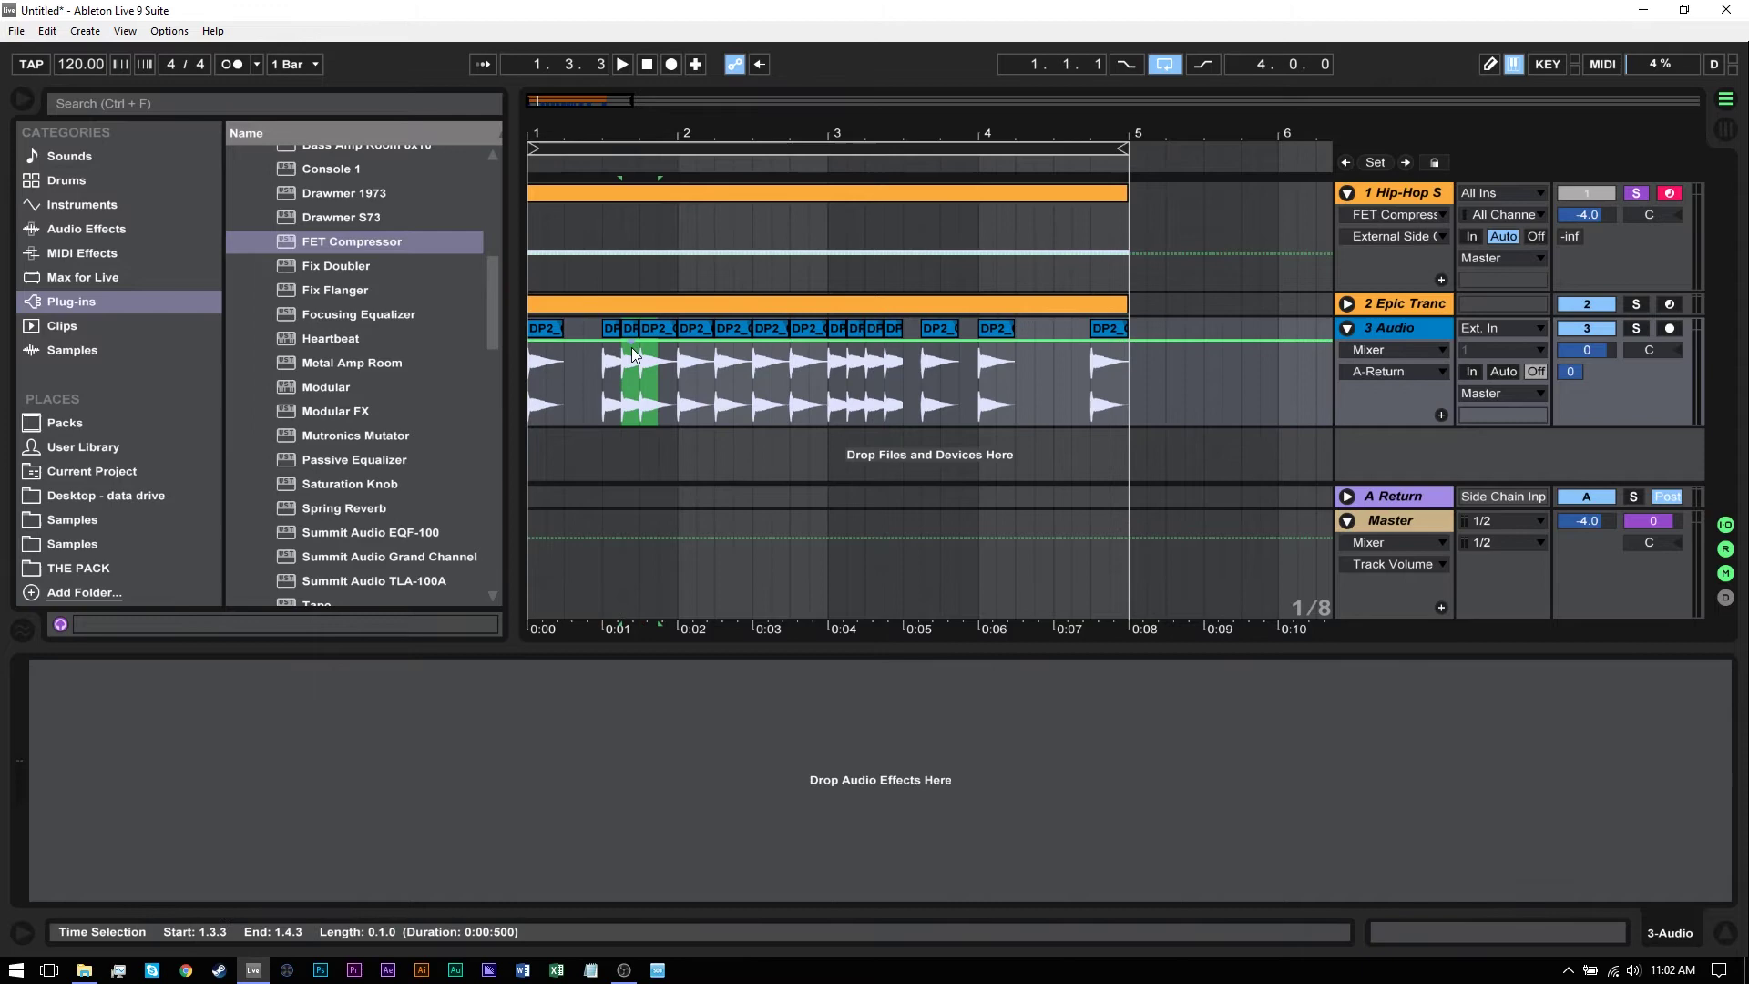
{"action": "left_click", "coordinate": [546, 392]}
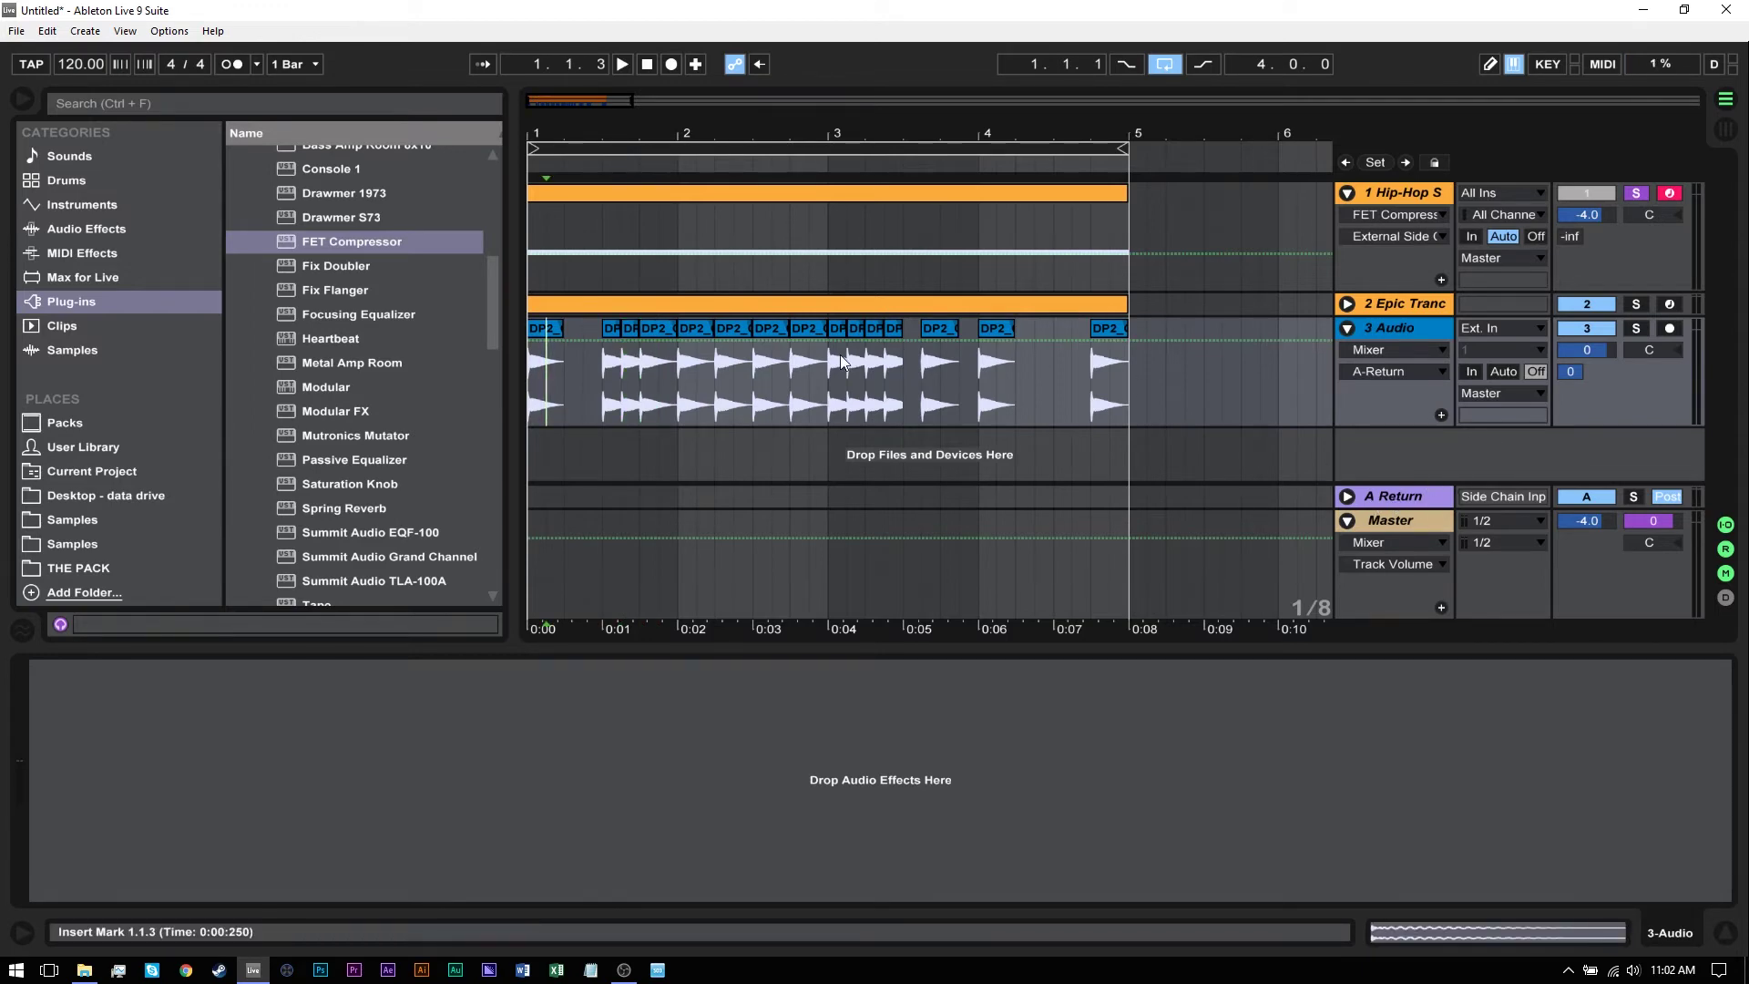
{"action": "left_click", "coordinate": [623, 65]}
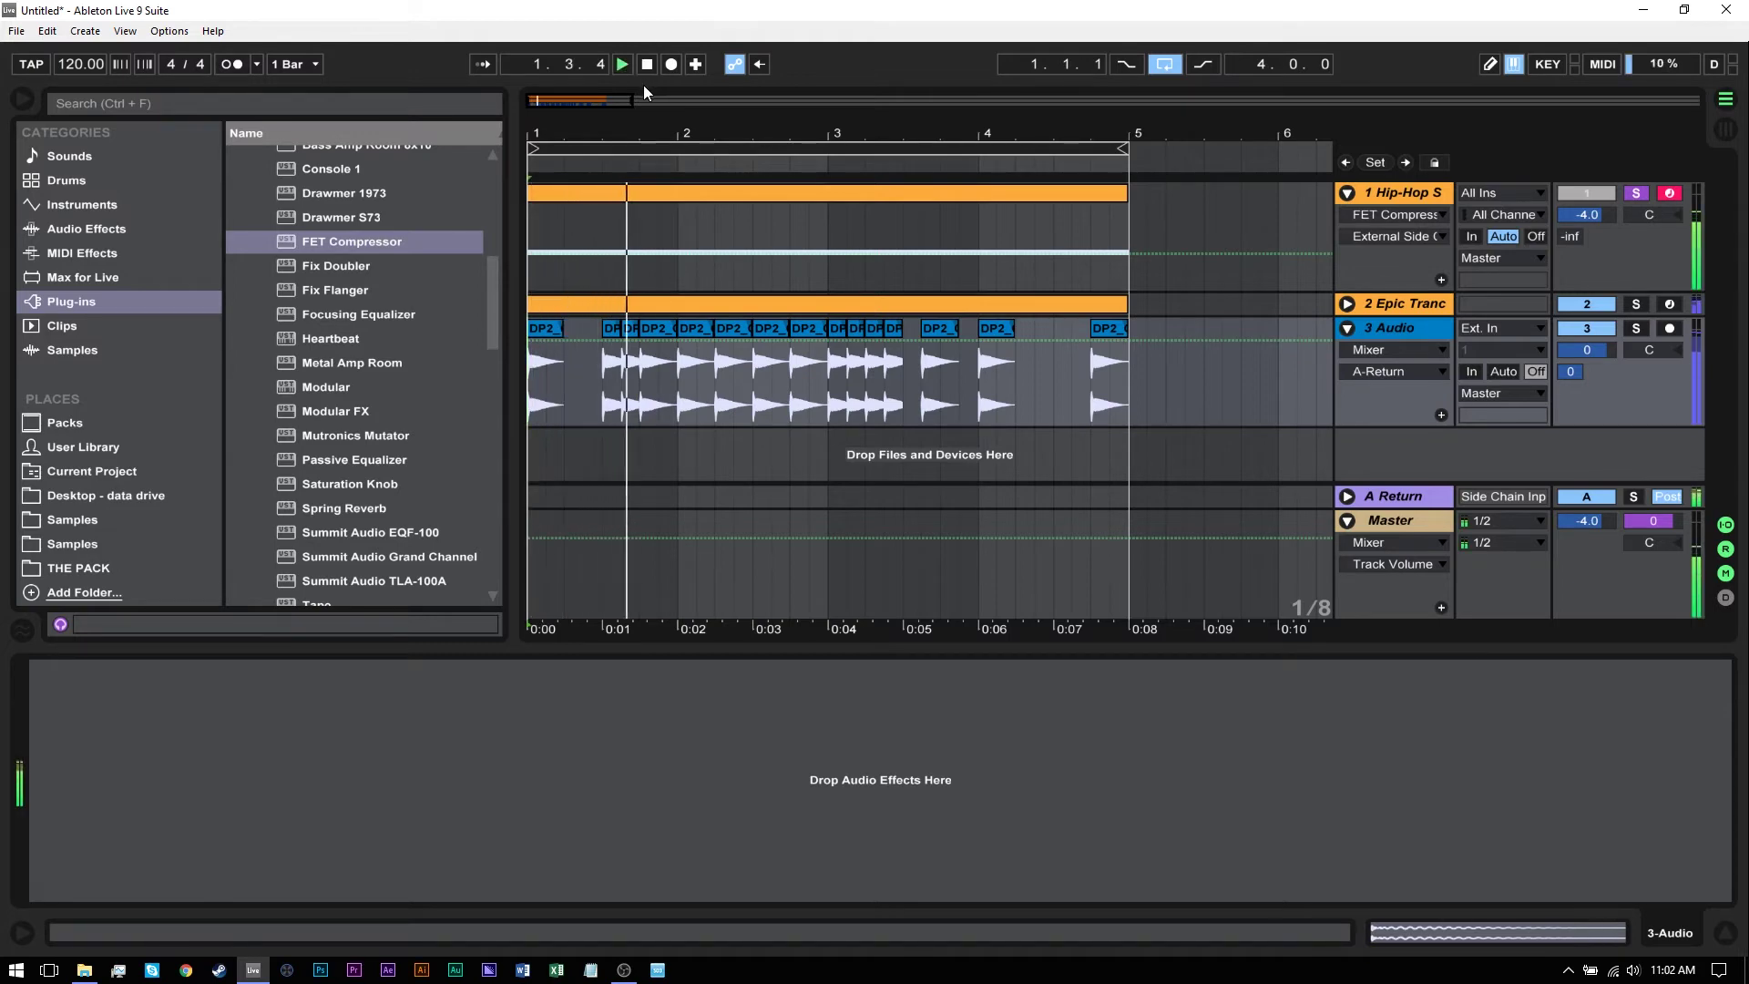
- Stop playback and show the Epic Trance Lead's Operator device chain in Detail View
{"action": "key", "text": "space"}
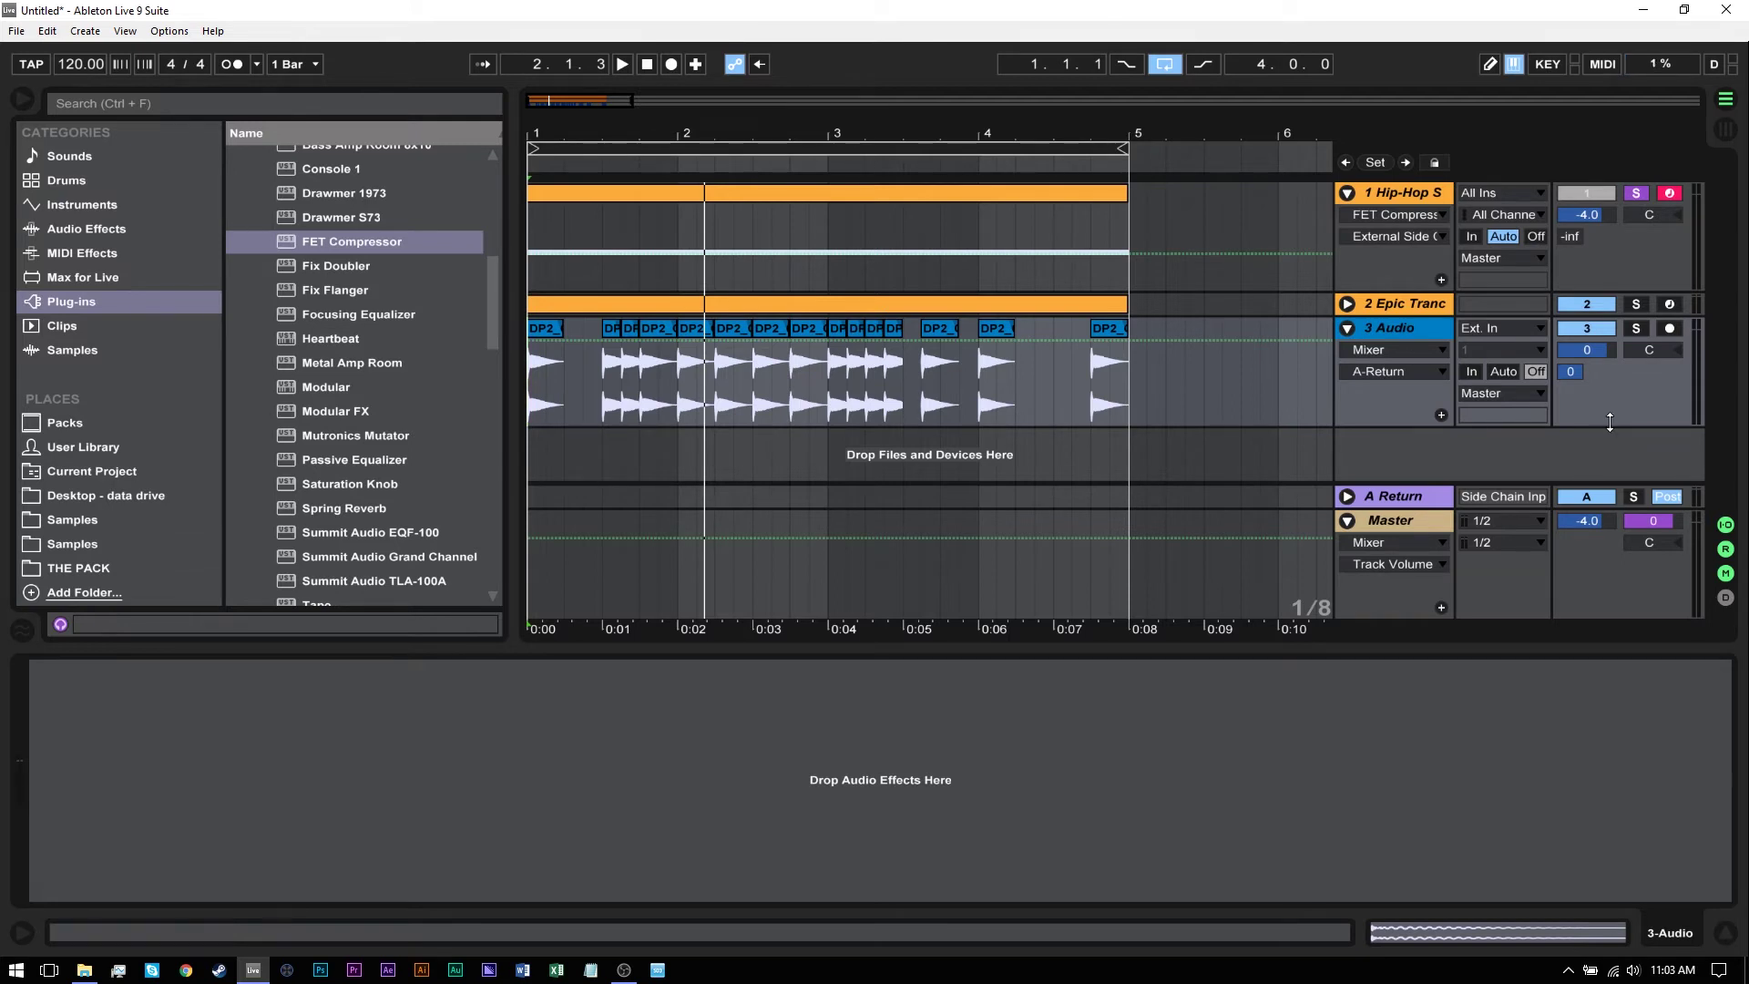
{"action": "left_click", "coordinate": [1347, 304]}
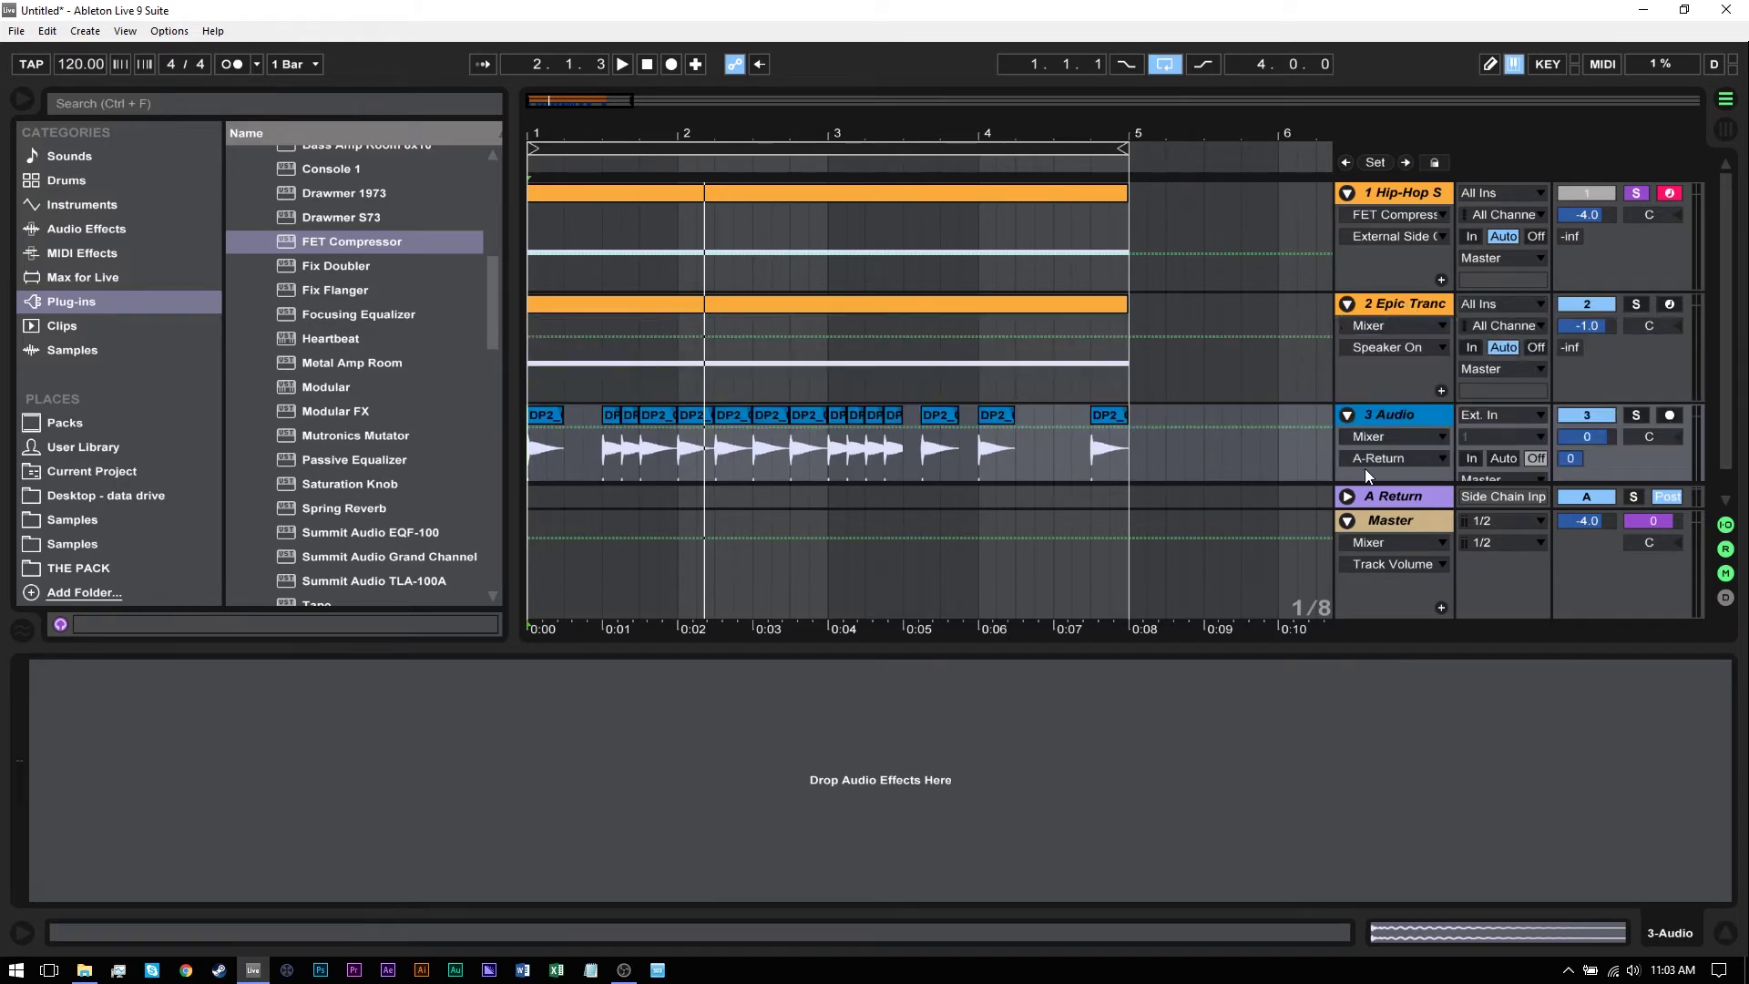
{"action": "left_click", "coordinate": [1347, 304]}
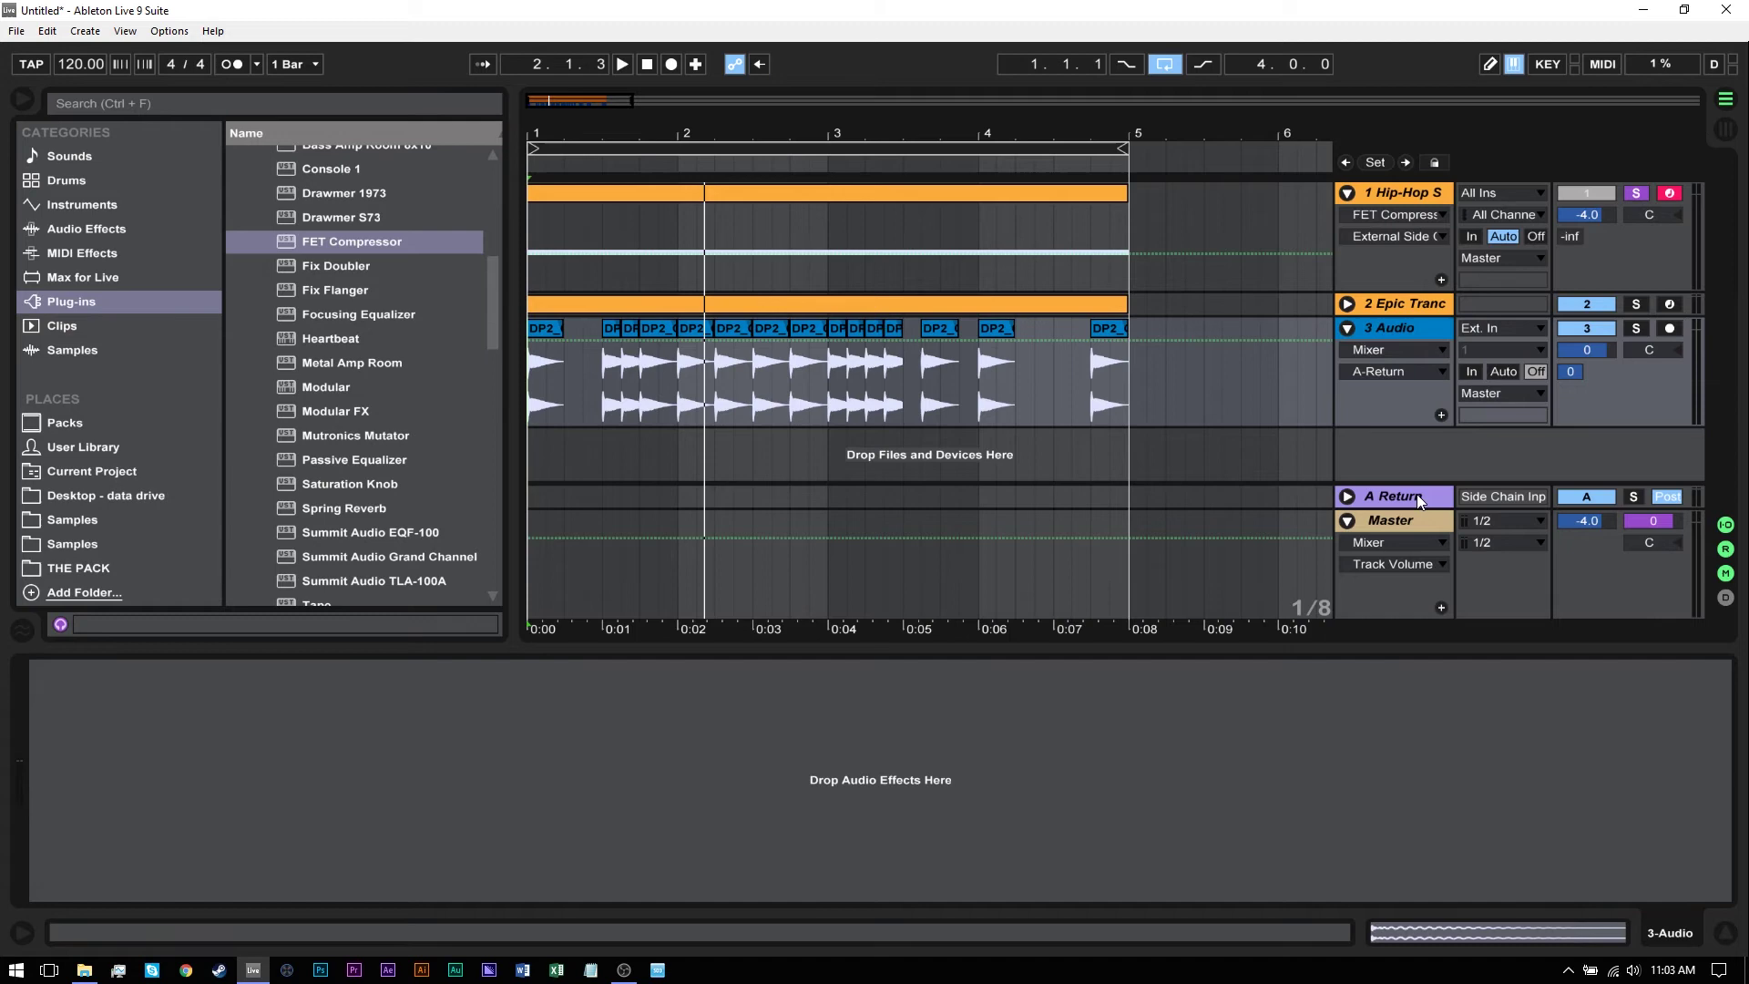
{"action": "left_click", "coordinate": [1375, 306]}
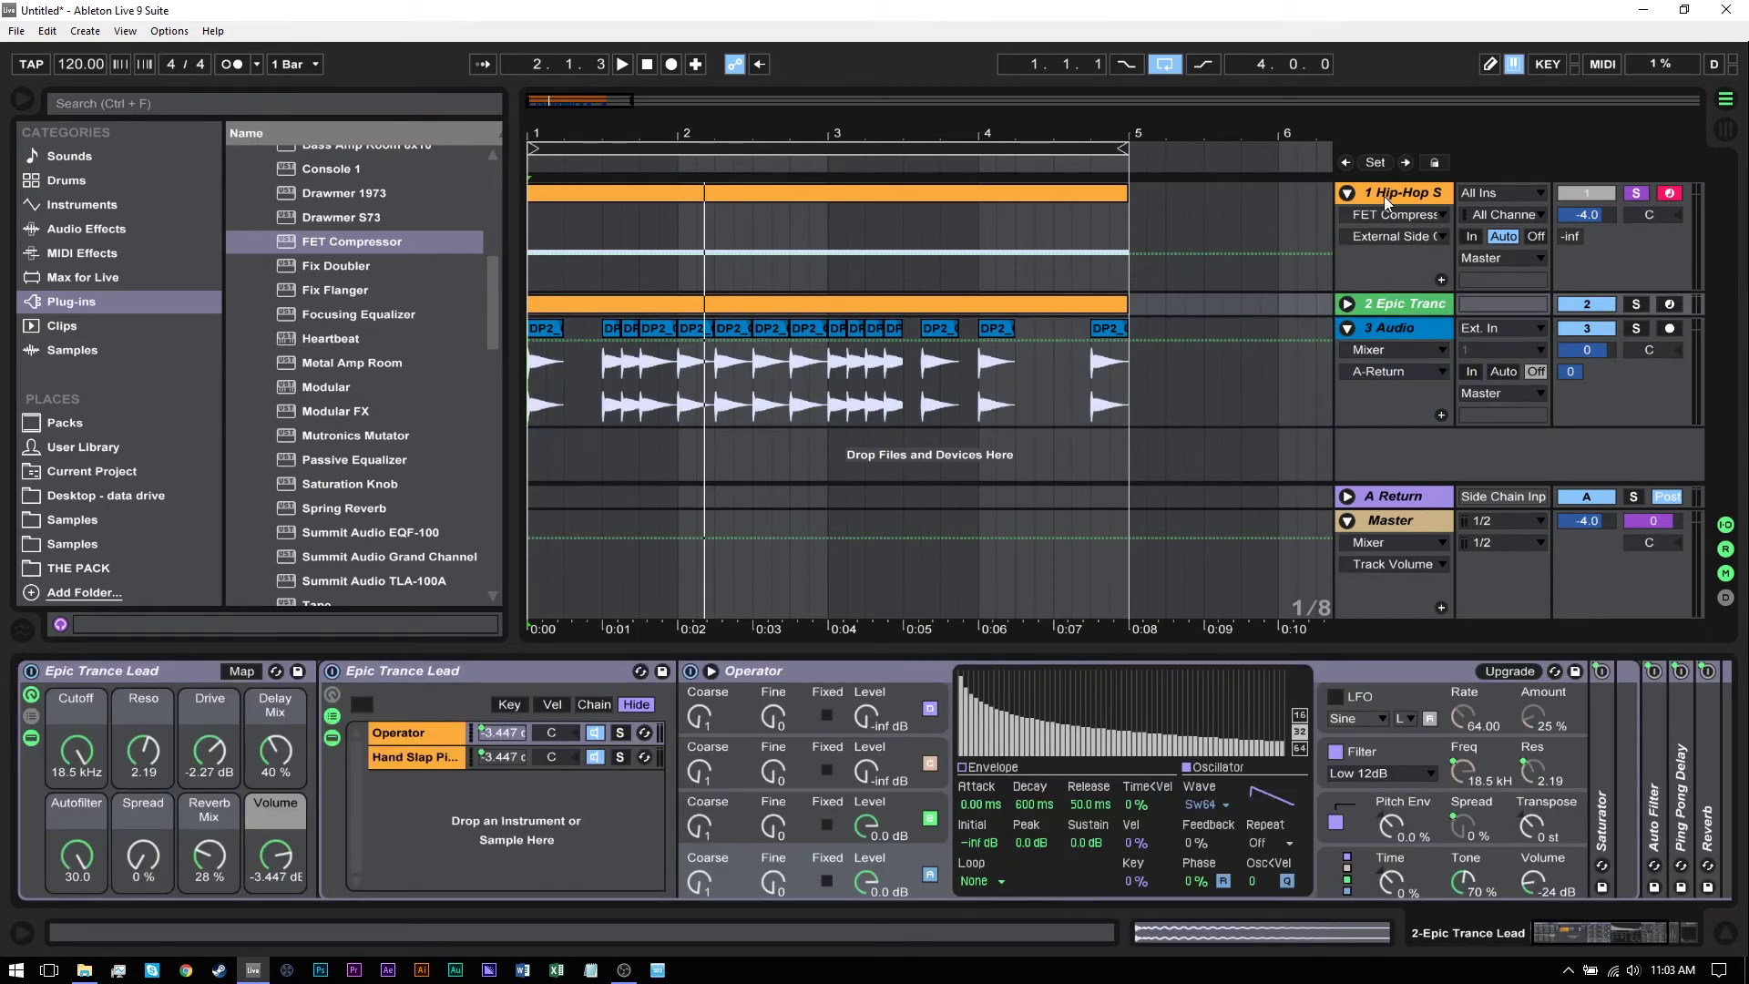
- Group Hip-Hop Sub Bass and Epic Trance Lead into 1 Group, then select the FET Compressor
{"action": "right_click", "coordinate": [1390, 193]}
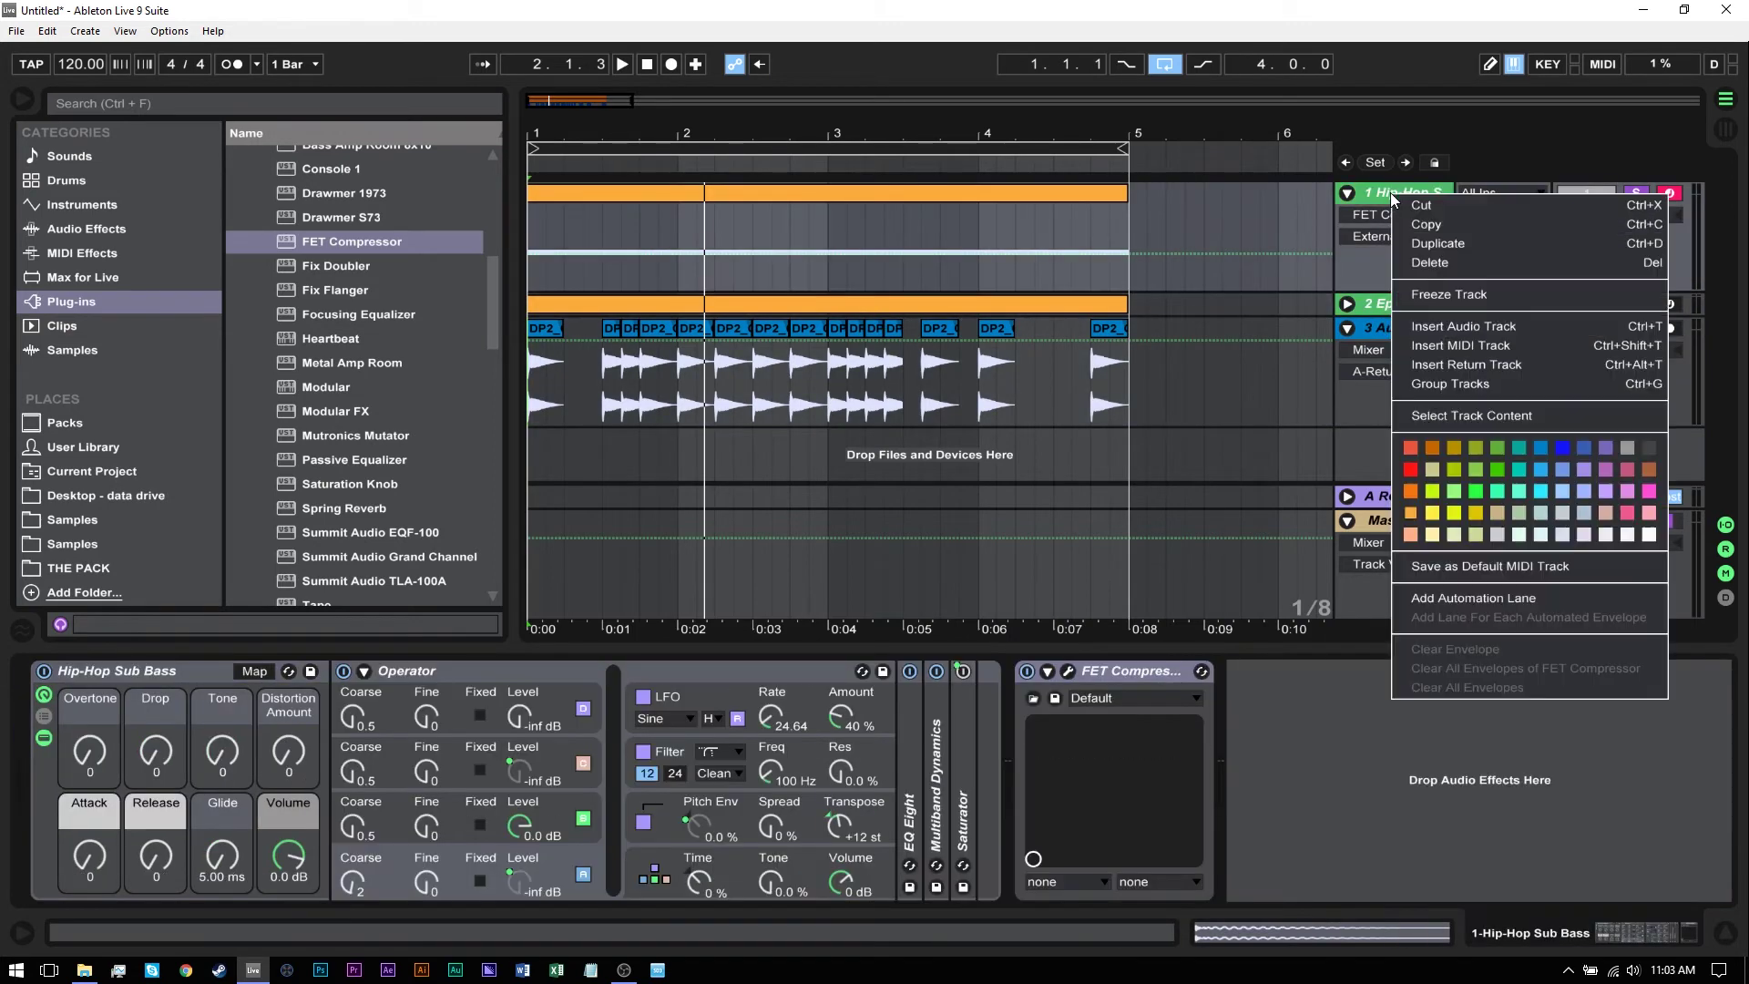
{"action": "left_click", "coordinate": [1472, 389]}
{"action": "left_click", "coordinate": [1403, 284]}
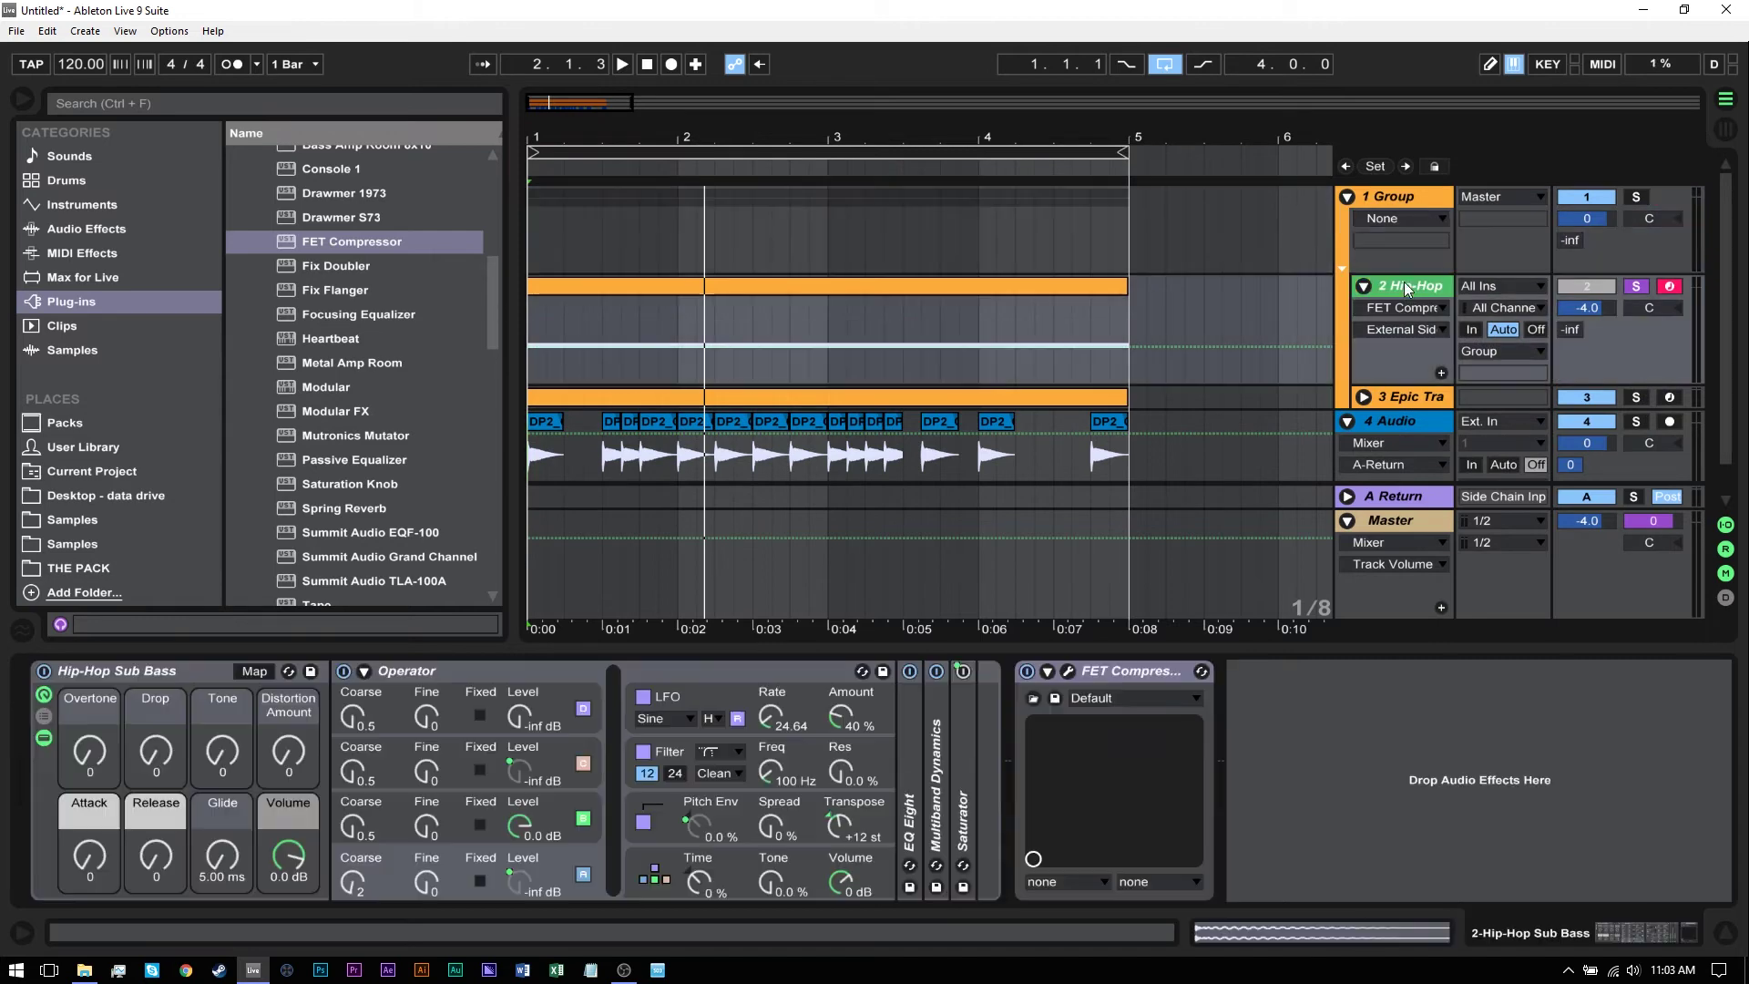
{"action": "left_click", "coordinate": [1108, 703]}
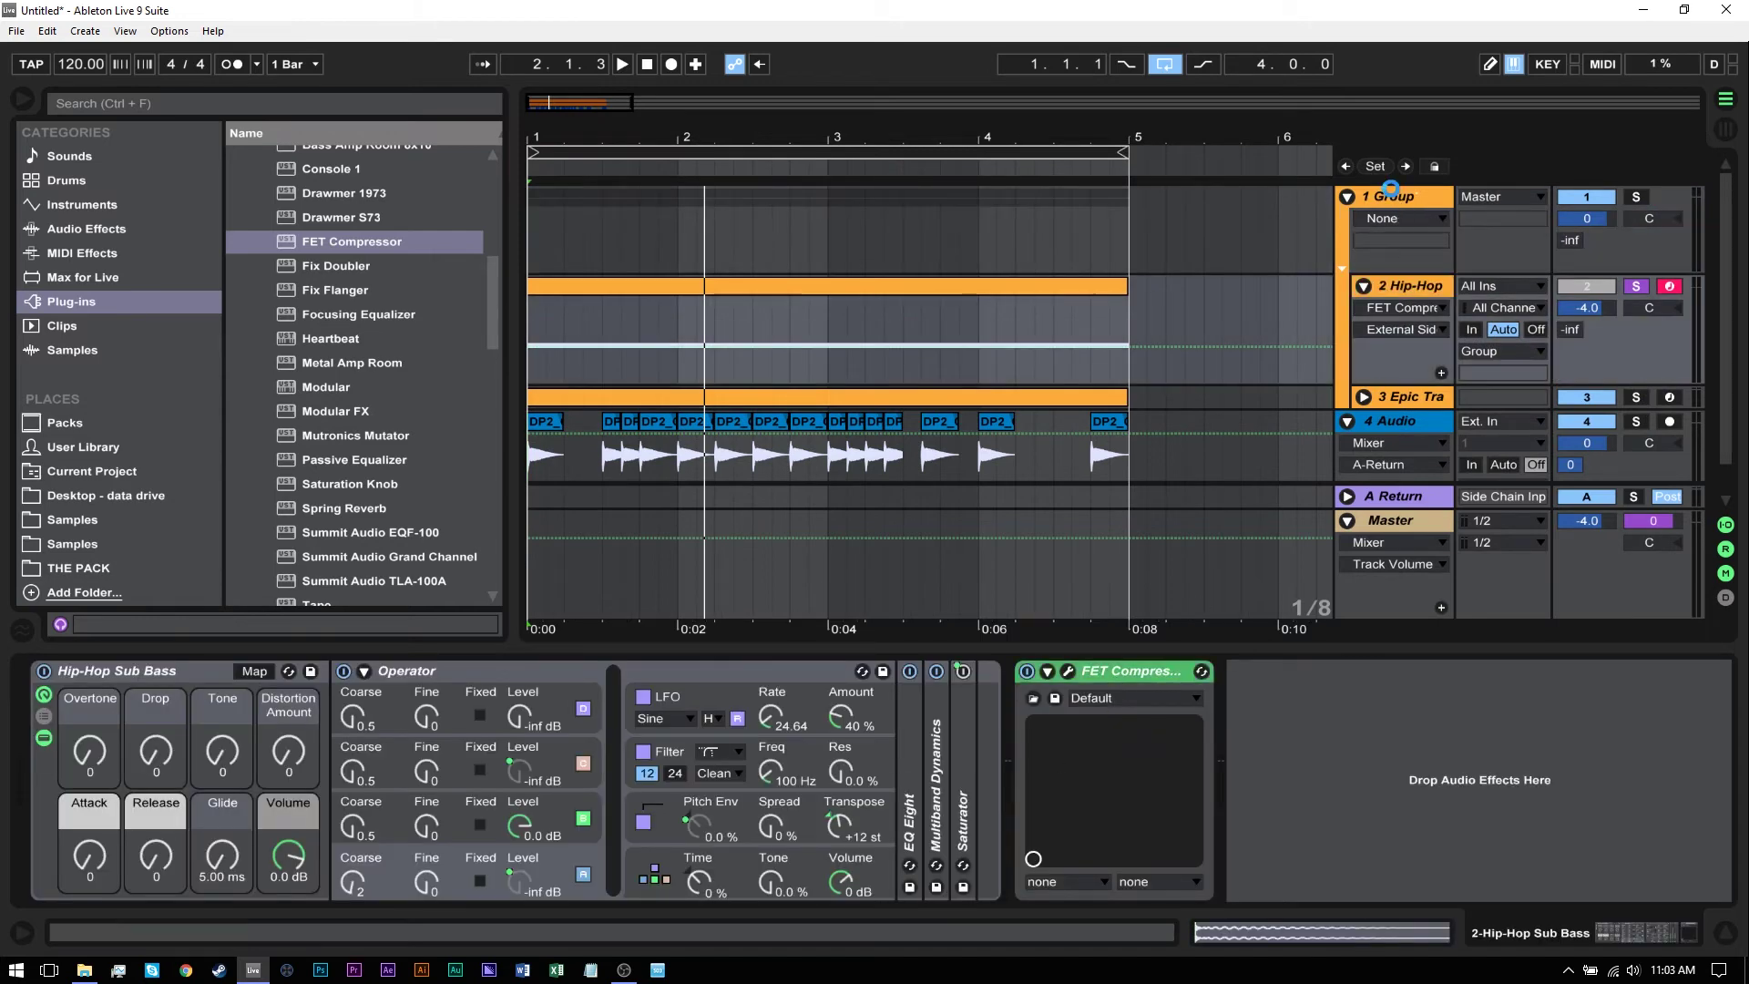
{"action": "left_click", "coordinate": [1392, 196]}
{"action": "left_click_drag", "start_coordinate": [1411, 484], "coordinate": [1412, 401]}
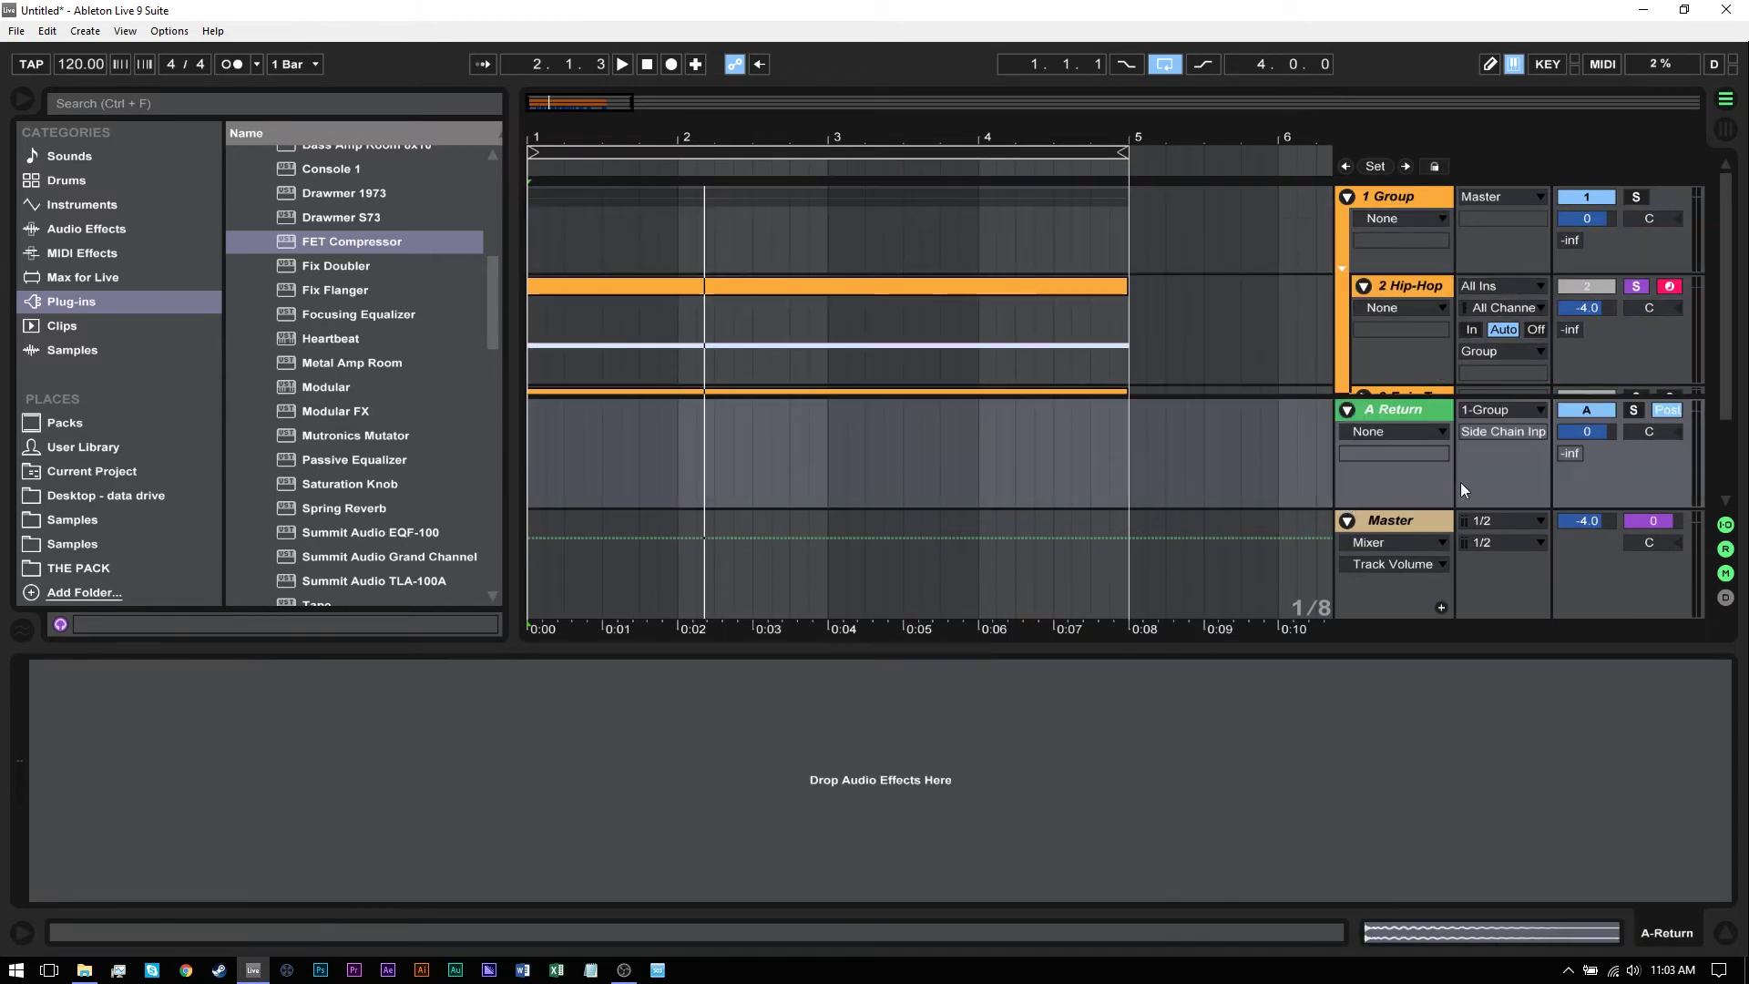
- Route A Return's output to the 1-Group sidechain, fold Hip-Hop Sub Bass, and play from the start
{"action": "left_click", "coordinate": [1502, 412]}
{"action": "left_click", "coordinate": [1494, 495]}
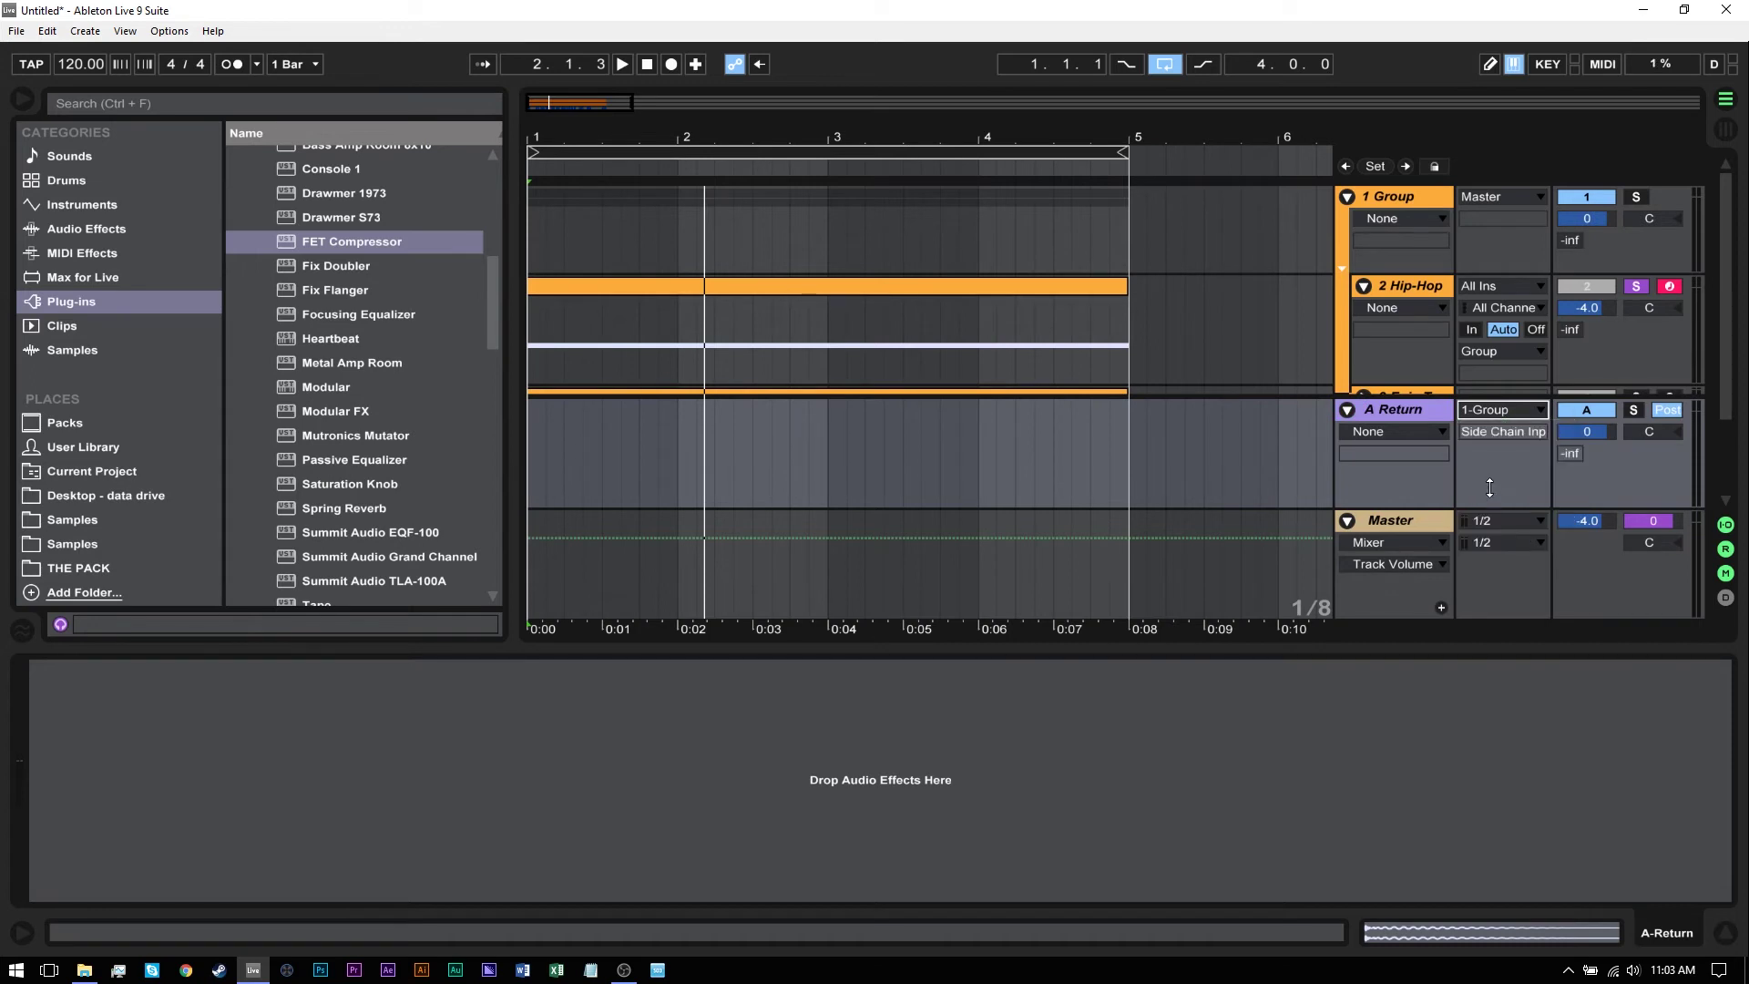
{"action": "left_click", "coordinate": [647, 64]}
{"action": "left_click", "coordinate": [1364, 286]}
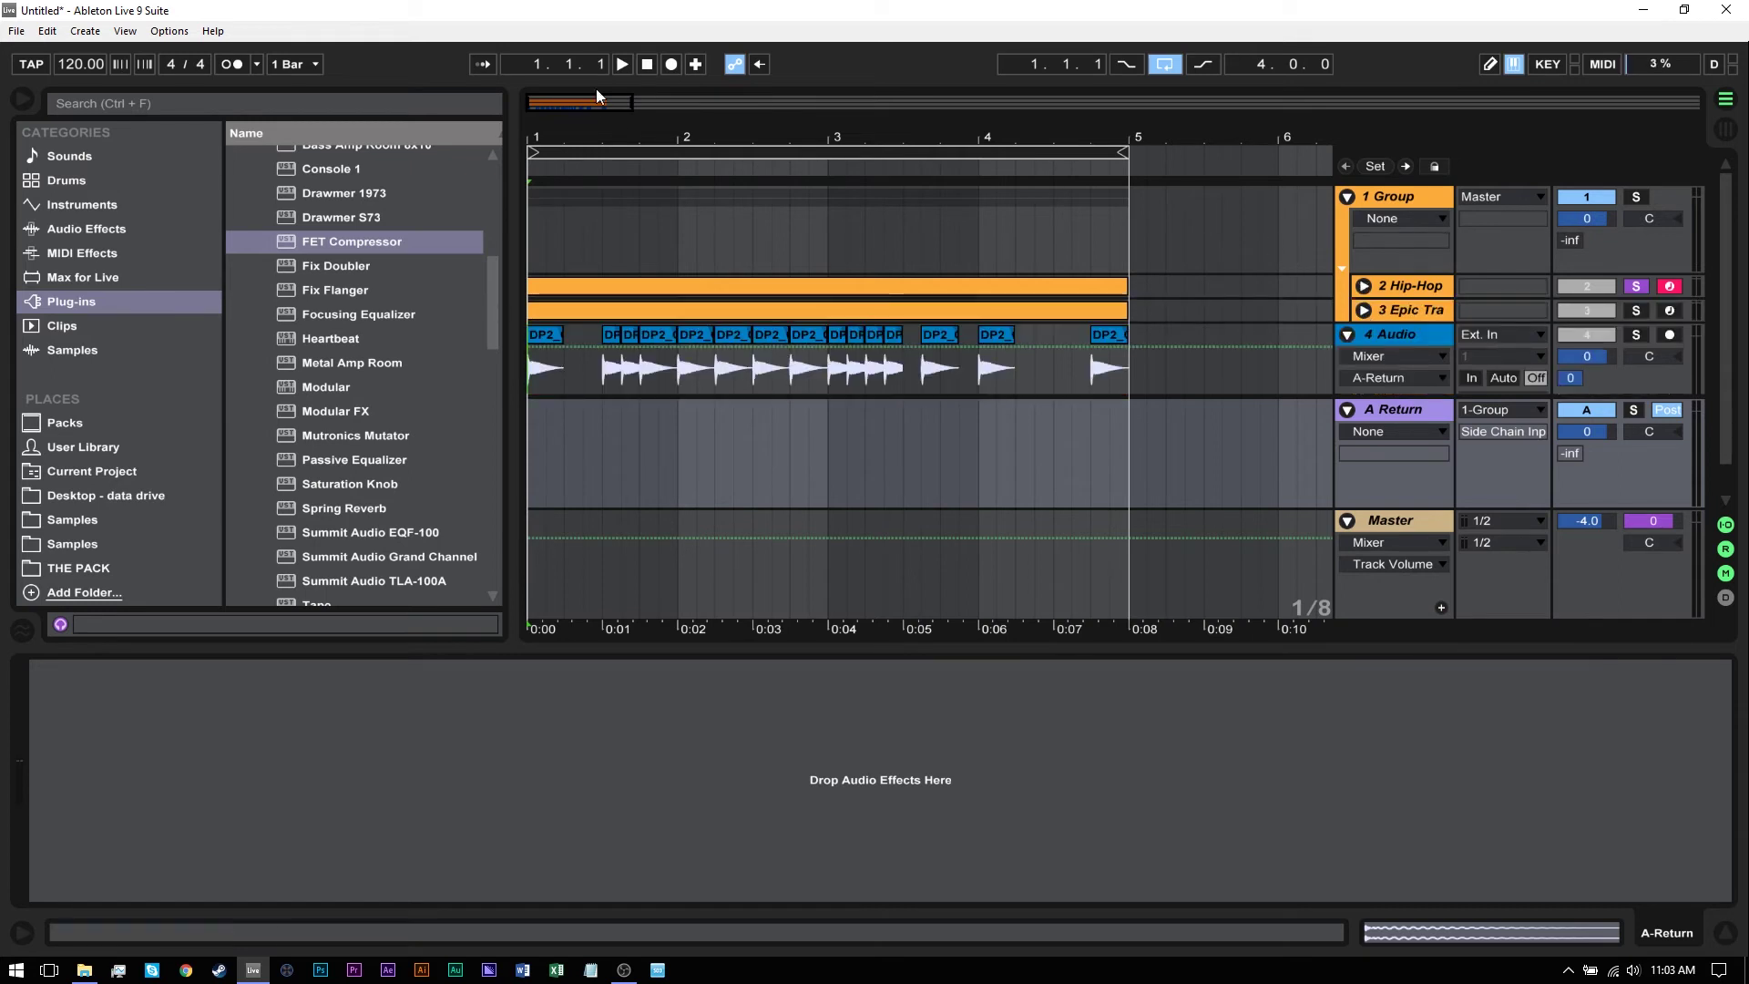
{"action": "key", "text": "space"}
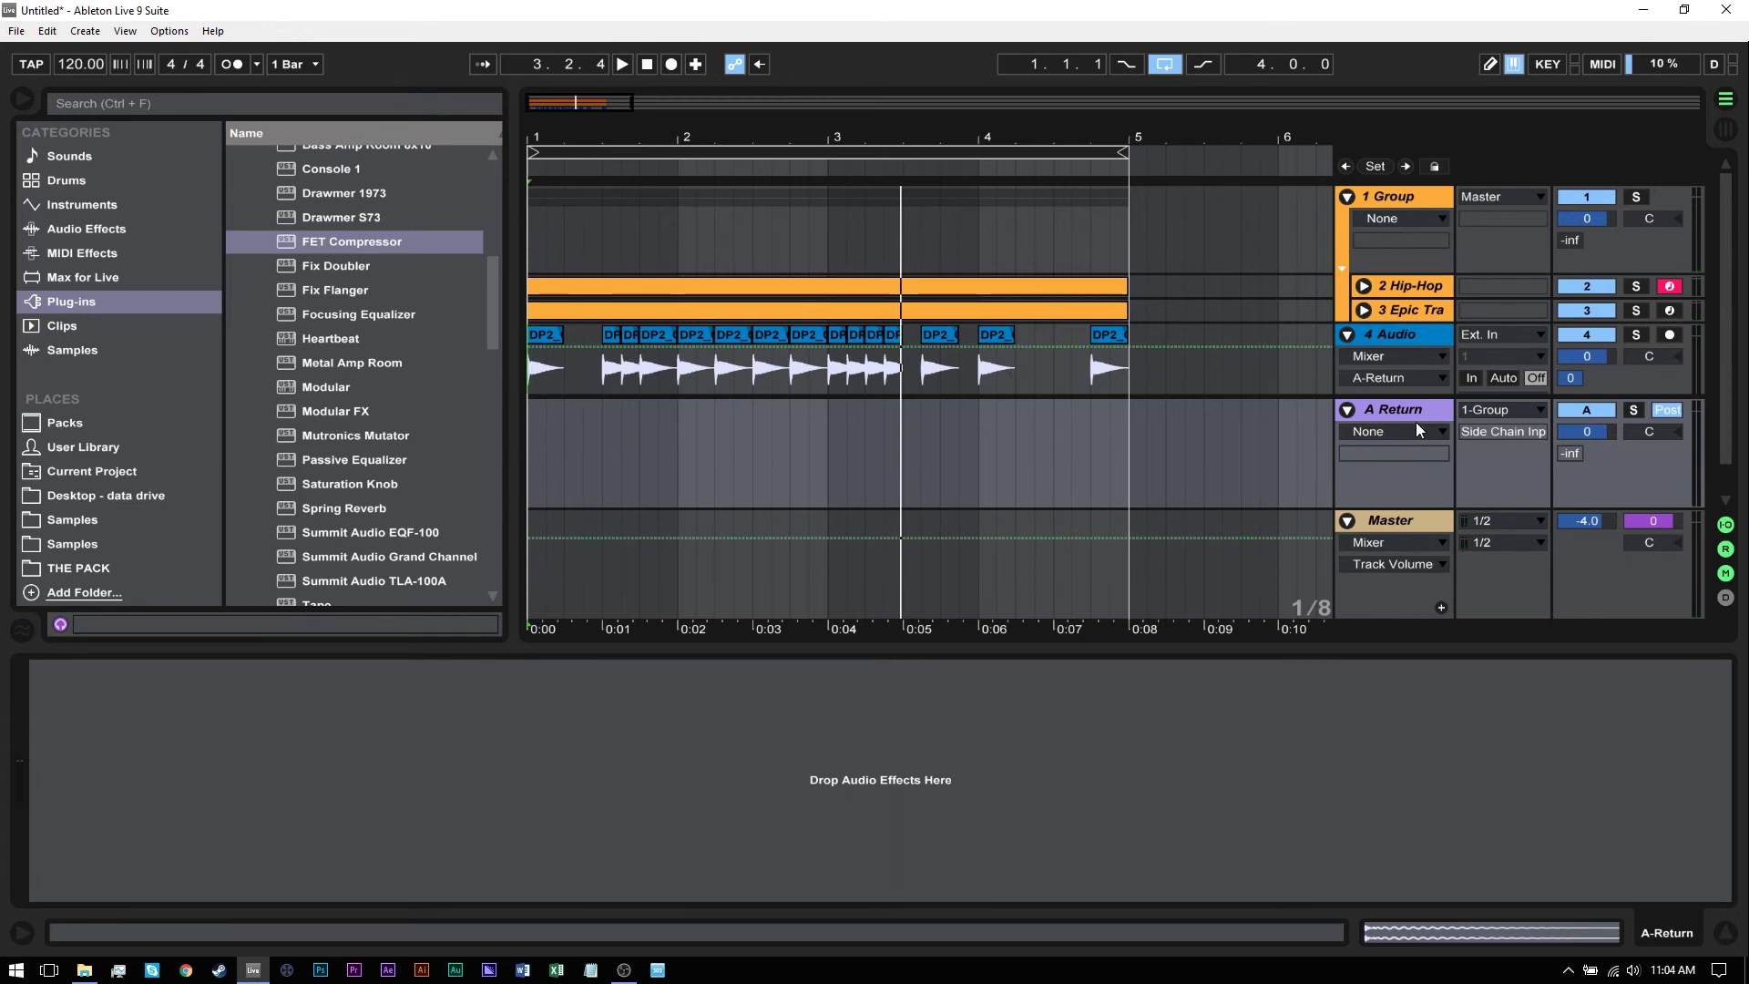
- Insert a second return track, B Return, below A Return with Ctrl+Alt+T
{"action": "key", "text": "ctrl+alt+t"}
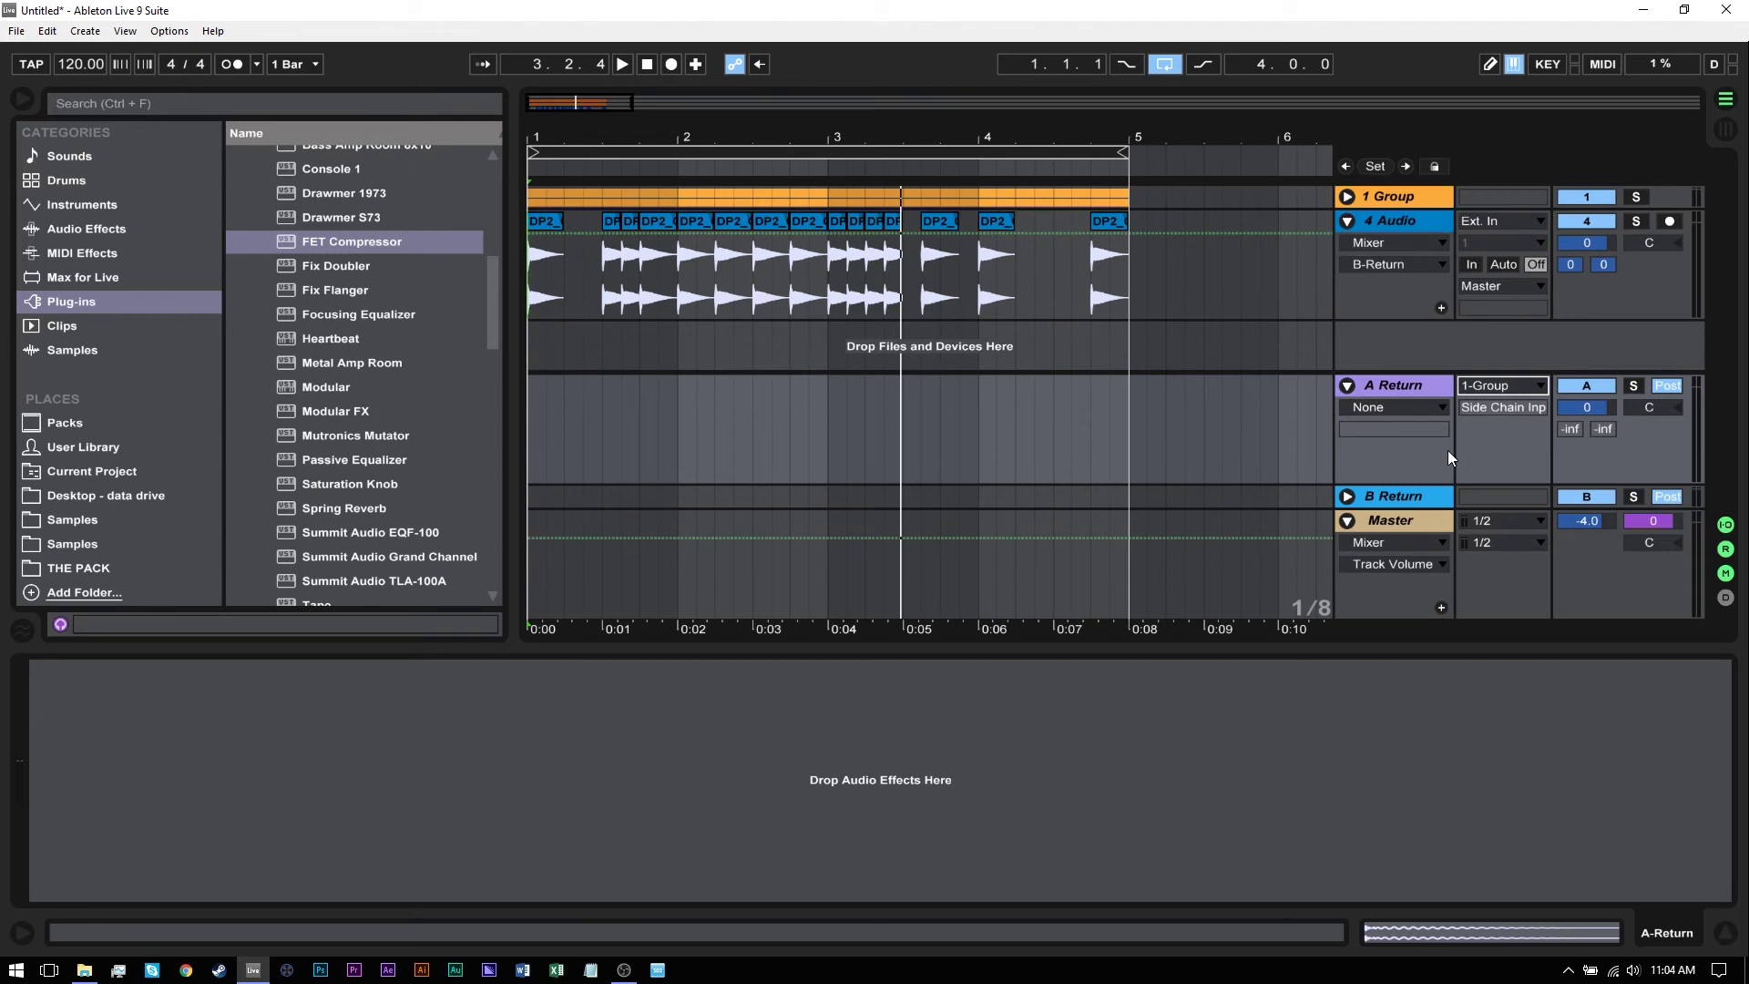